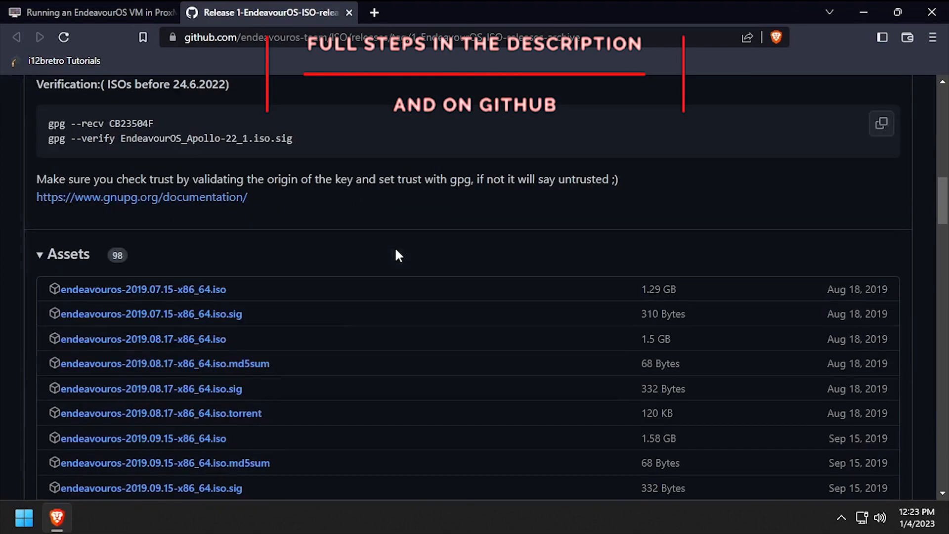
# Step: Download EndeavourOS_Cassini_22_12.iso from the release assets to the Downloads folder, and close the release page
pyautogui.scroll(-10, 394, 261)
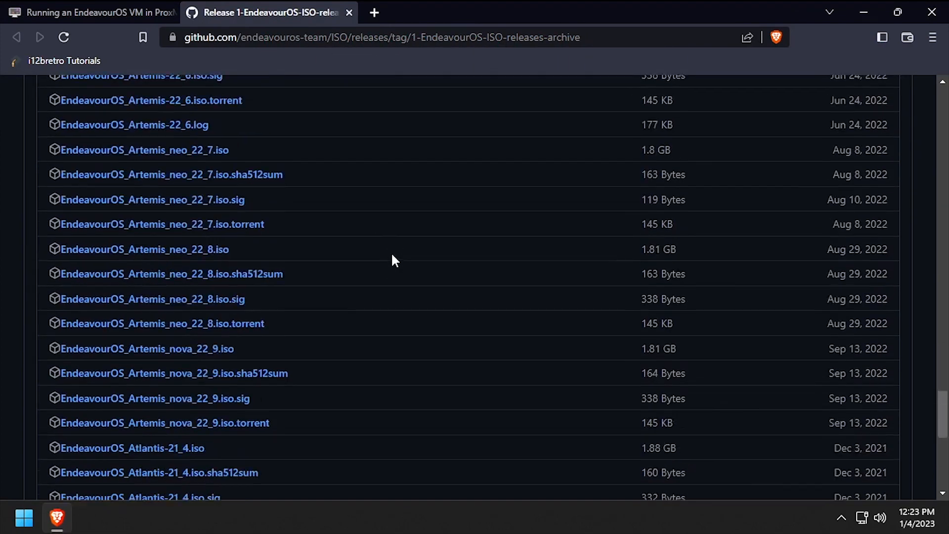
pyautogui.click(187, 275)
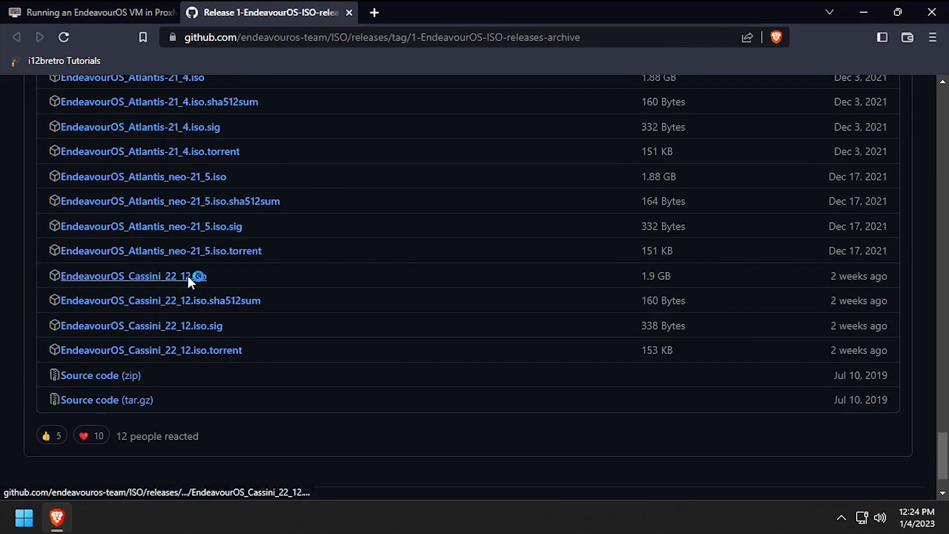
pyautogui.click(335, 331)
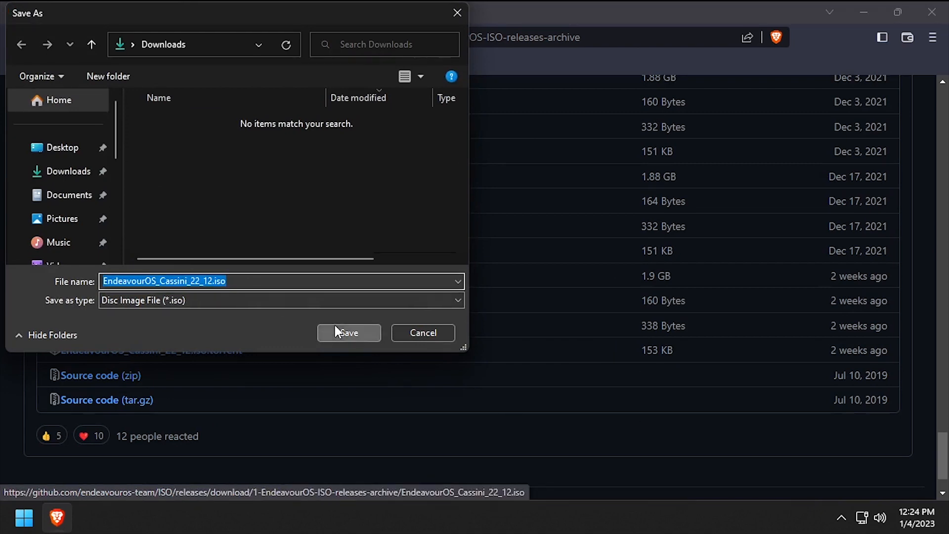
pyautogui.middleClick(270, 9)
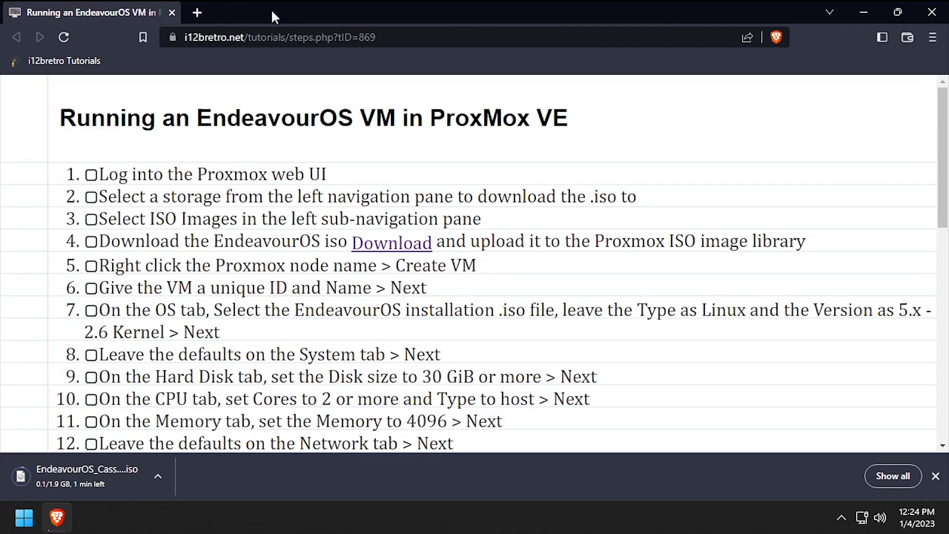
pyautogui.click(197, 13)
pyautogui.write('ht')
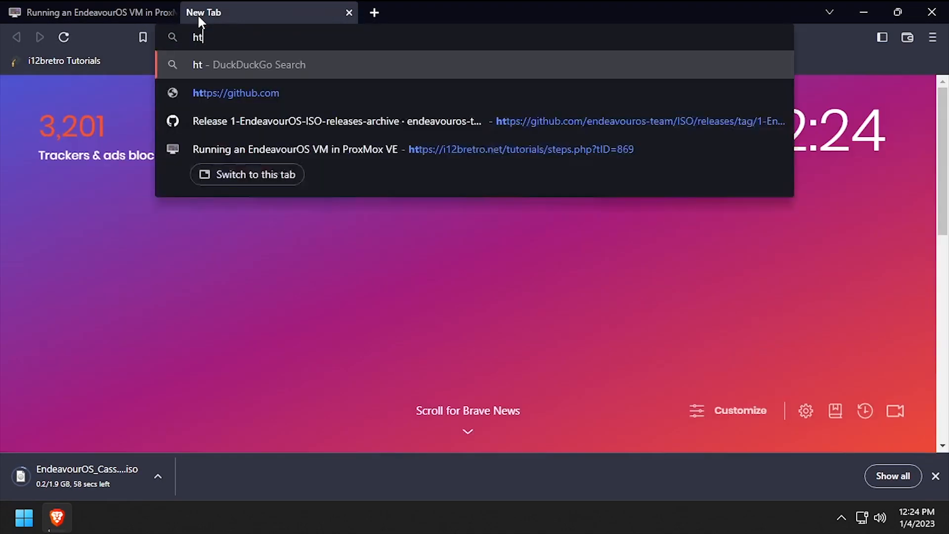
pyautogui.write('tps://proxmox.i12b')
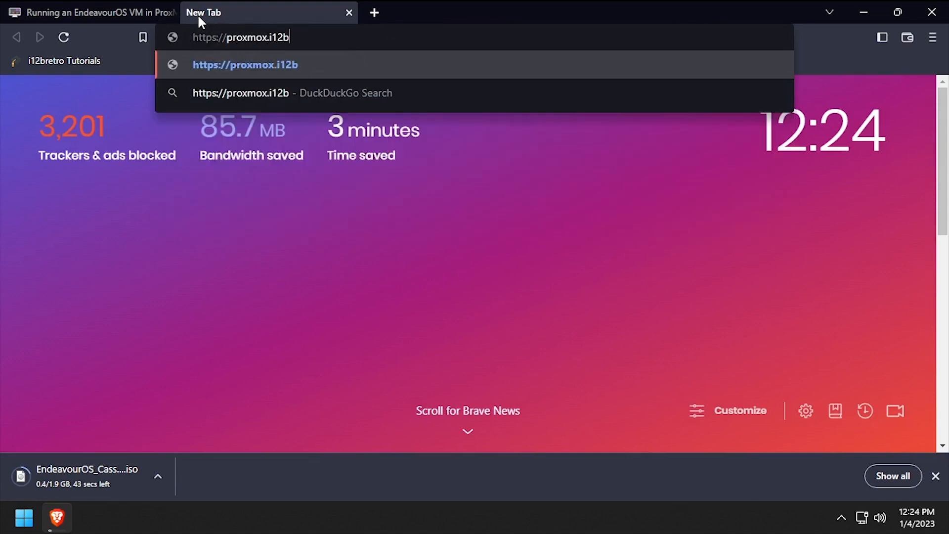
pyautogui.write('retro.net')
pyautogui.press('Return')
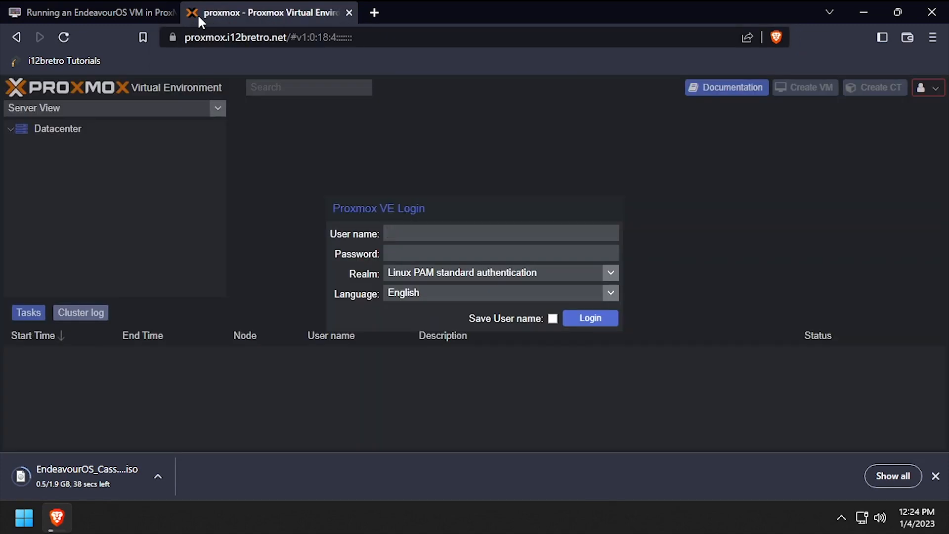
# Step: Log in to Proxmox VE with the account user name and password, and collapse the task log
pyautogui.write('***')
pyautogui.press('Return')
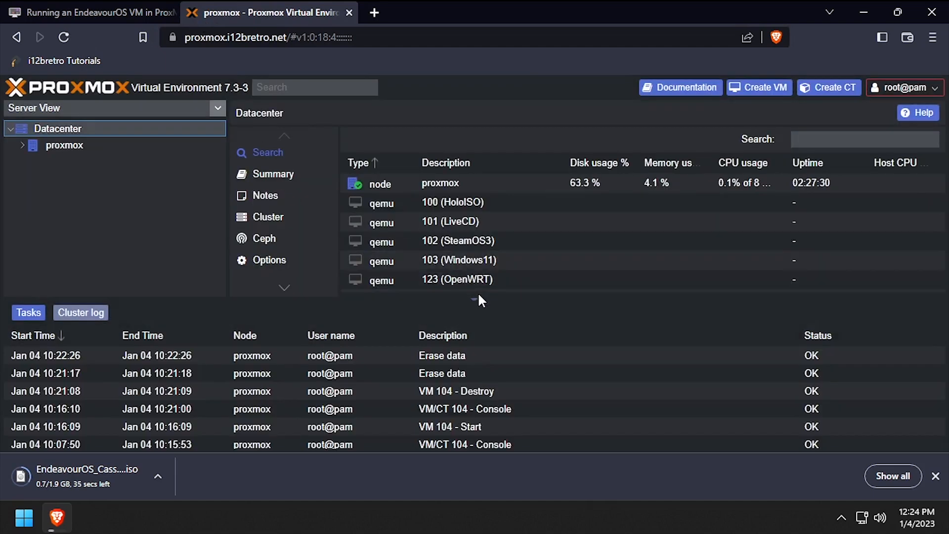
pyautogui.click(475, 299)
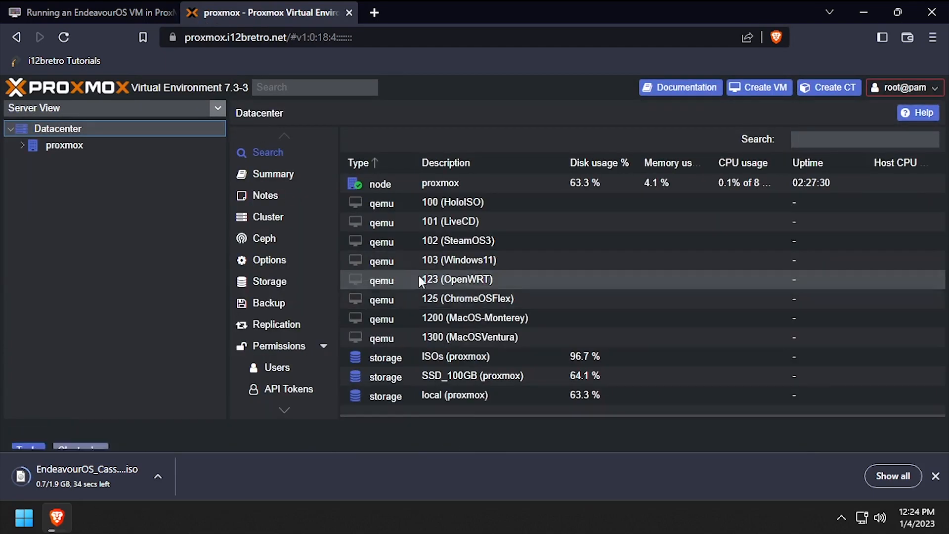
# Step: Show the ISO images held in the ISOs storage of the proxmox node
pyautogui.click(22, 145)
pyautogui.click(93, 291)
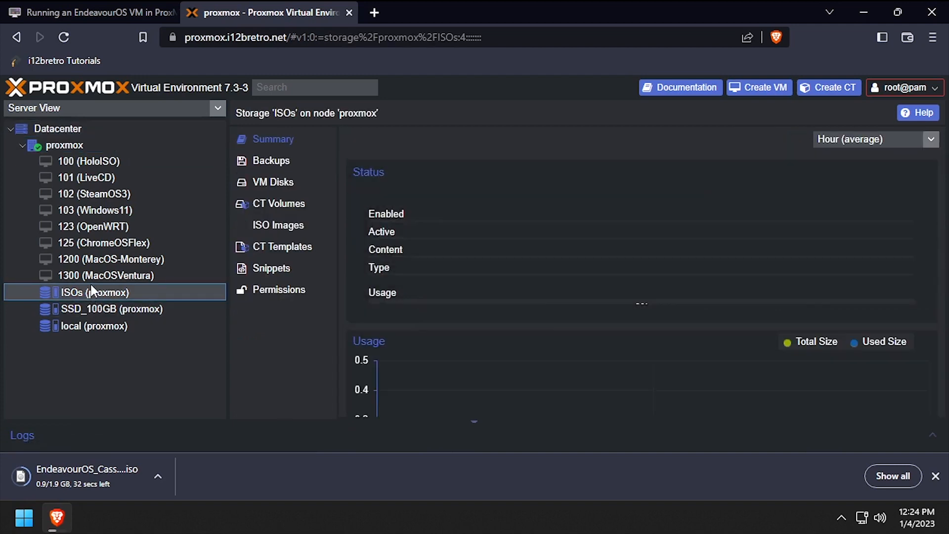
pyautogui.click(270, 227)
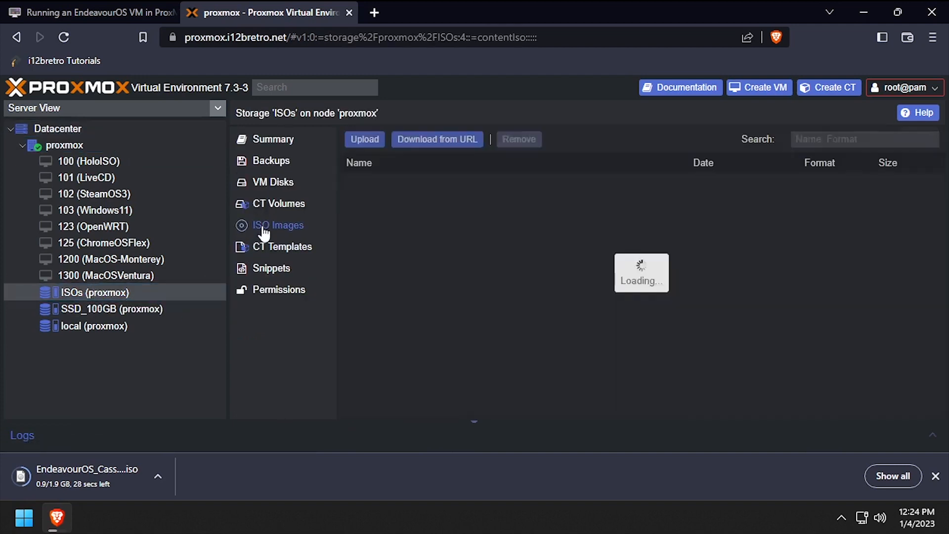
# Step: Upload EndeavourOS_Cassini_22_12.iso from Downloads to the ISOs storage, and dismiss the task viewer and the browser's download bar
pyautogui.click(380, 145)
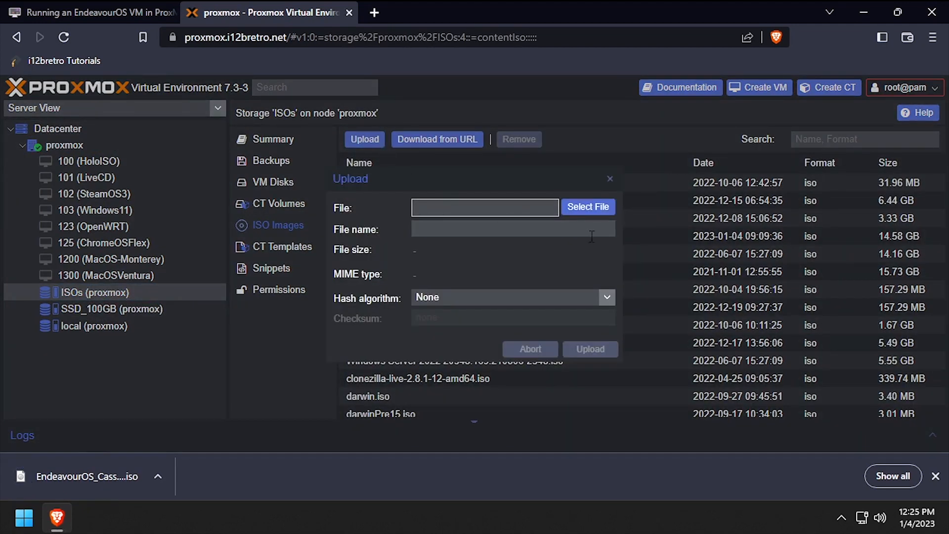
pyautogui.click(583, 214)
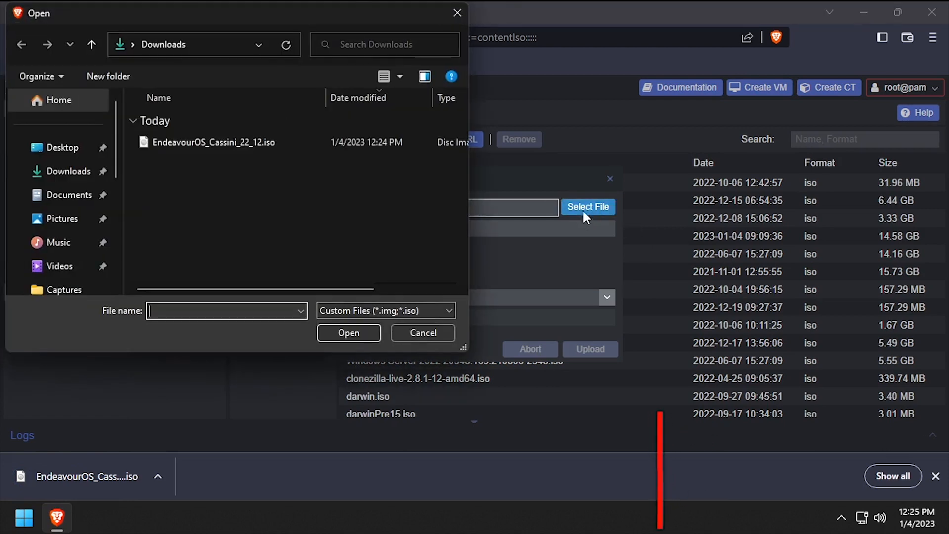
pyautogui.doubleClick(236, 144)
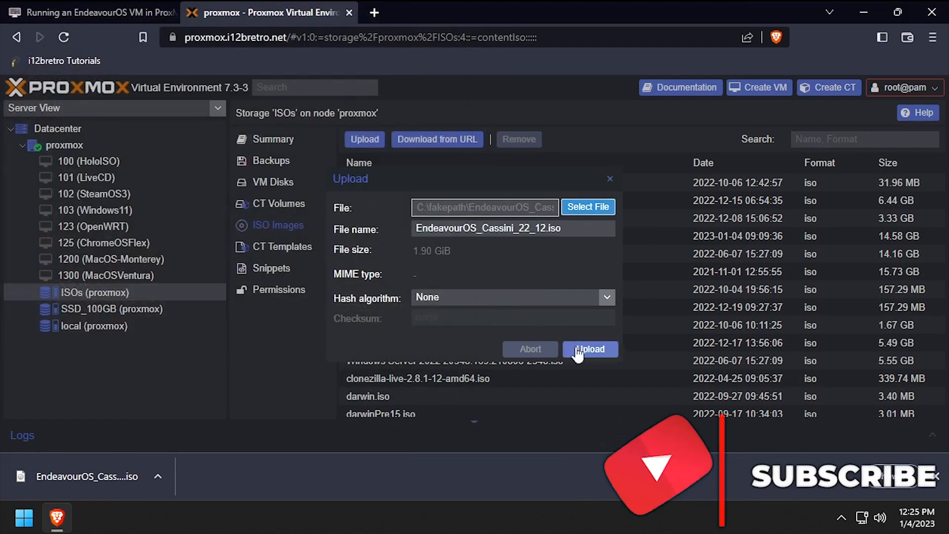
pyautogui.click(589, 349)
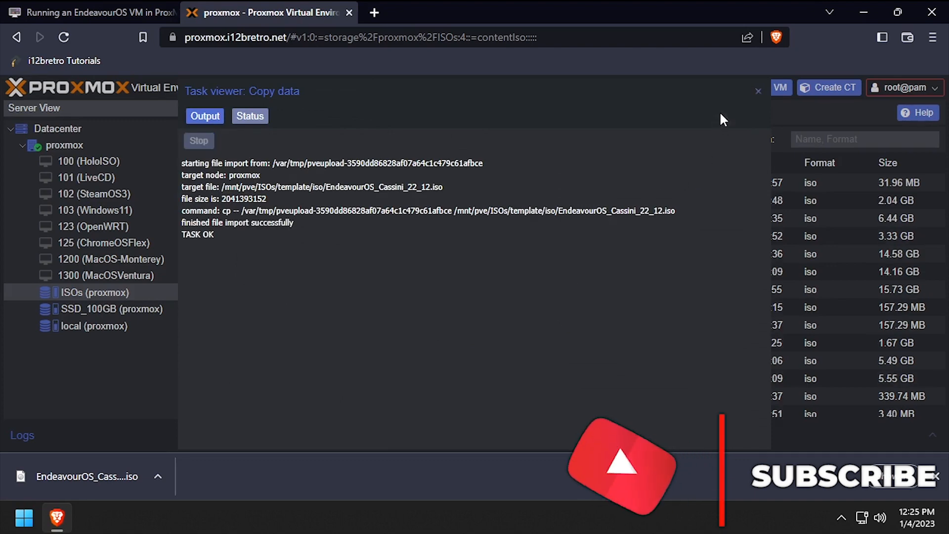
pyautogui.click(758, 90)
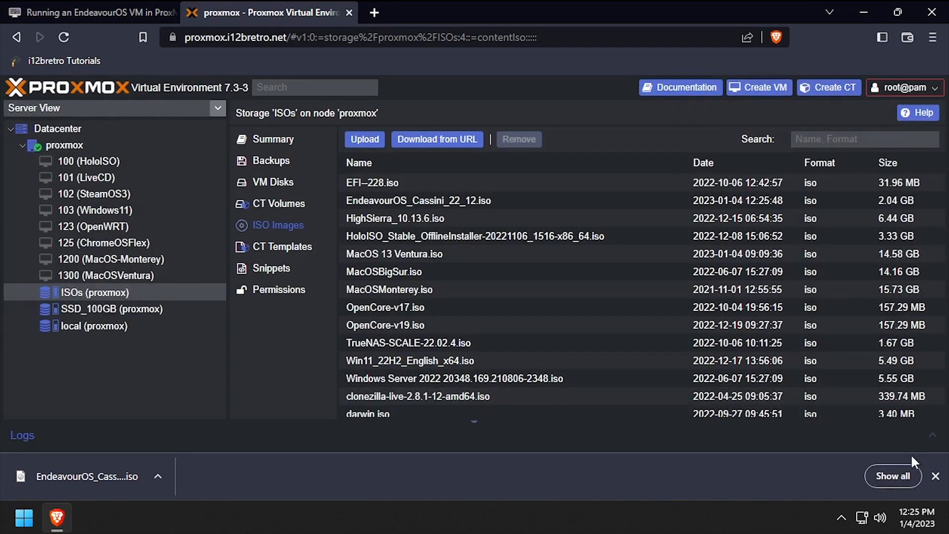
pyautogui.click(936, 477)
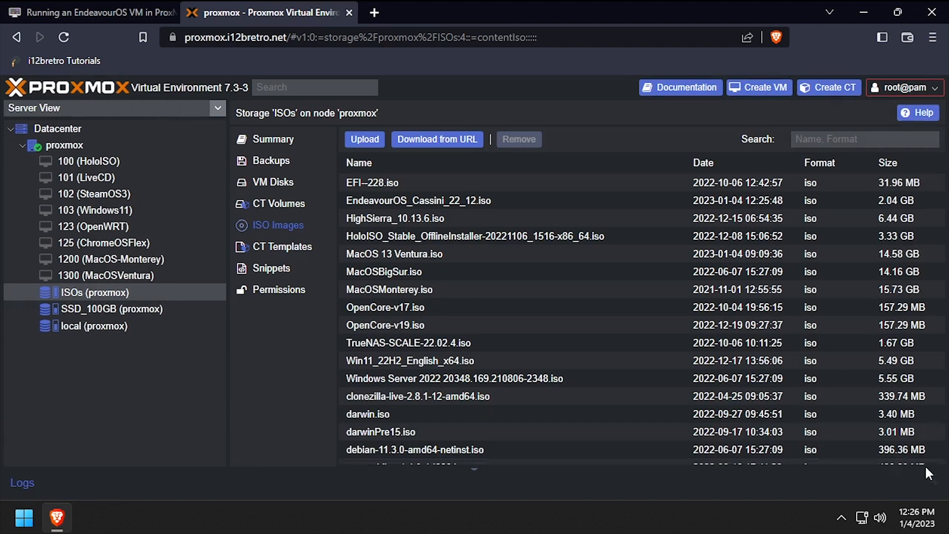
# Step: Begin a new virtual machine named EndeavourOS on the proxmox node and select EndeavourOS_Cassini_22_12.iso as its ISO image
pyautogui.rightClick(69, 147)
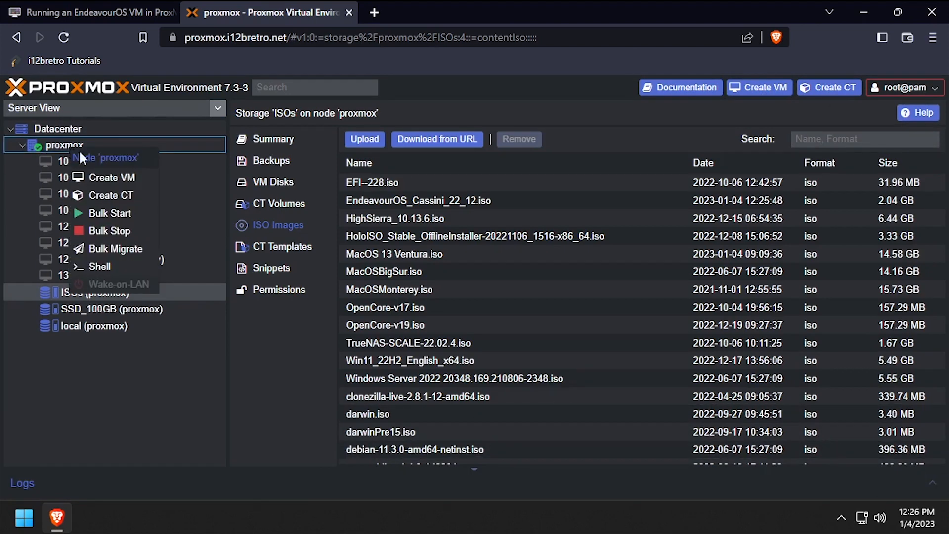
pyautogui.click(123, 178)
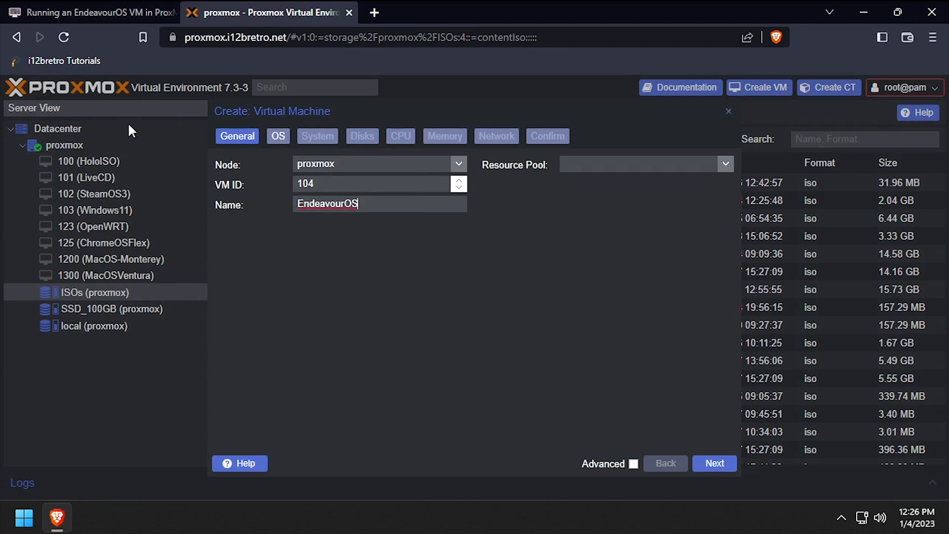
pyautogui.click(293, 135)
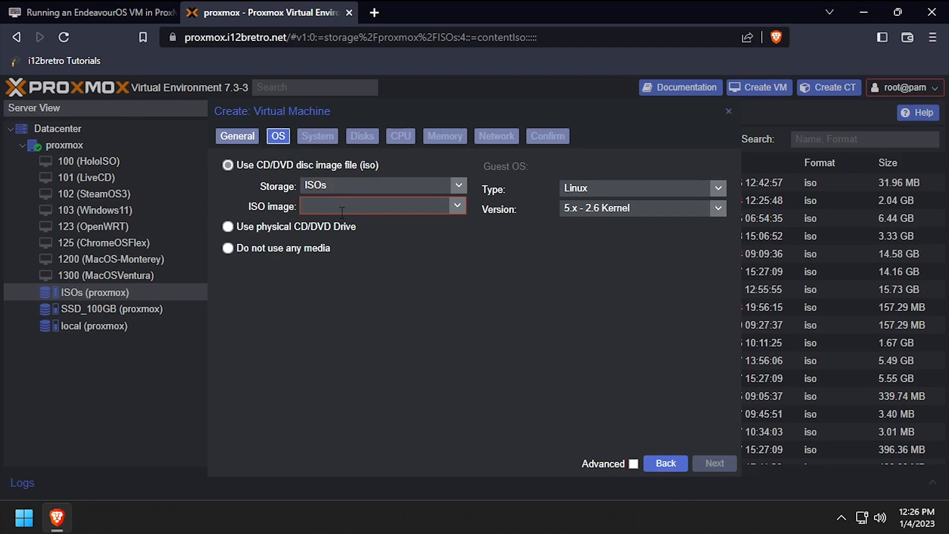
pyautogui.click(342, 212)
pyautogui.click(352, 330)
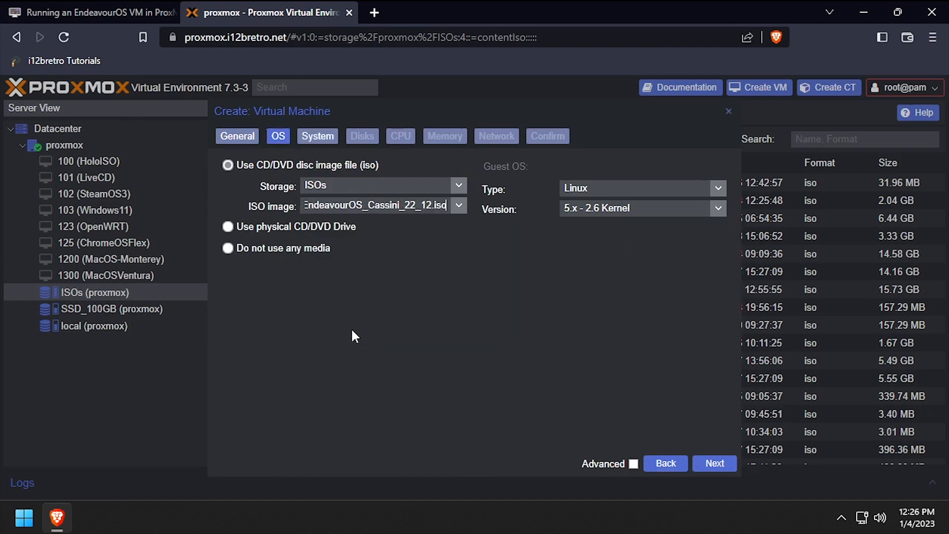
# Step: Keep the default system settings and place the VM's disk on SSD_100GB with a size of 30 GiB
pyautogui.click(315, 142)
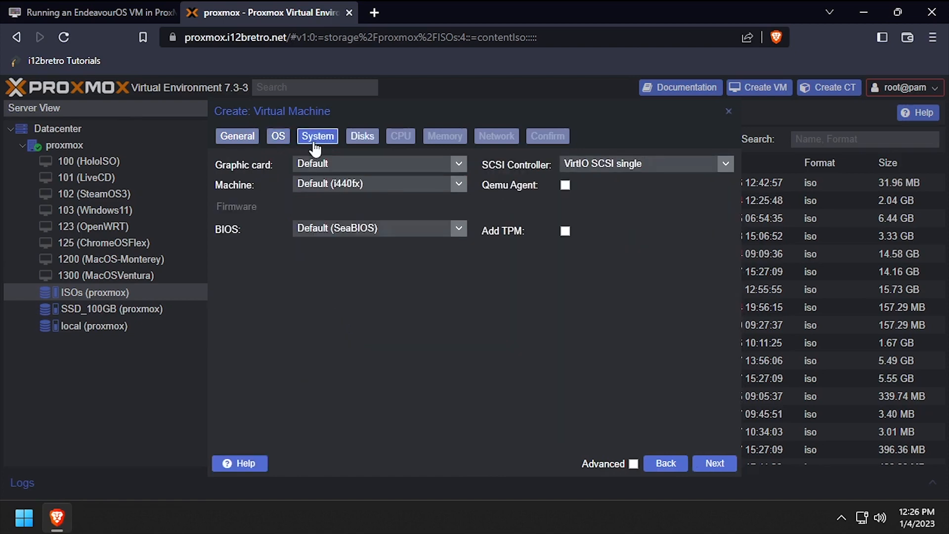
pyautogui.click(363, 138)
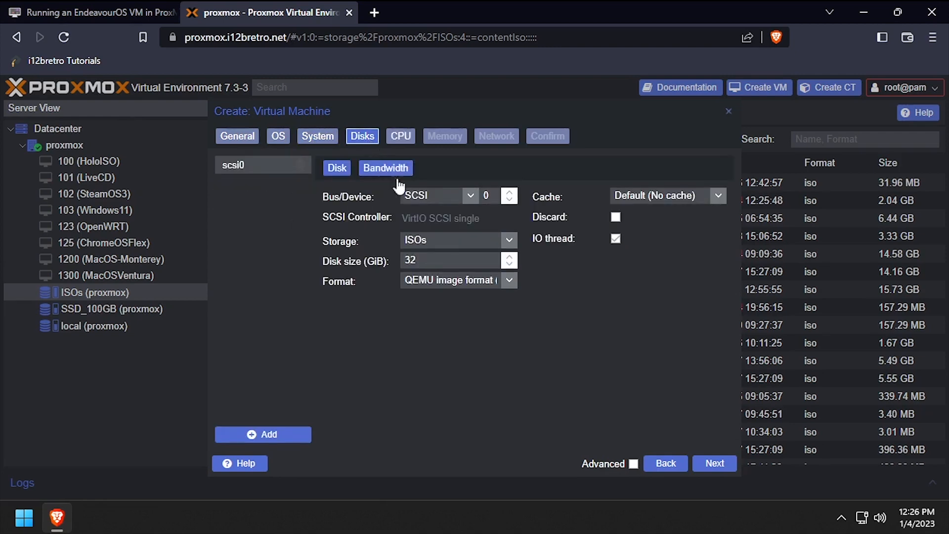
pyautogui.click(421, 239)
pyautogui.click(435, 297)
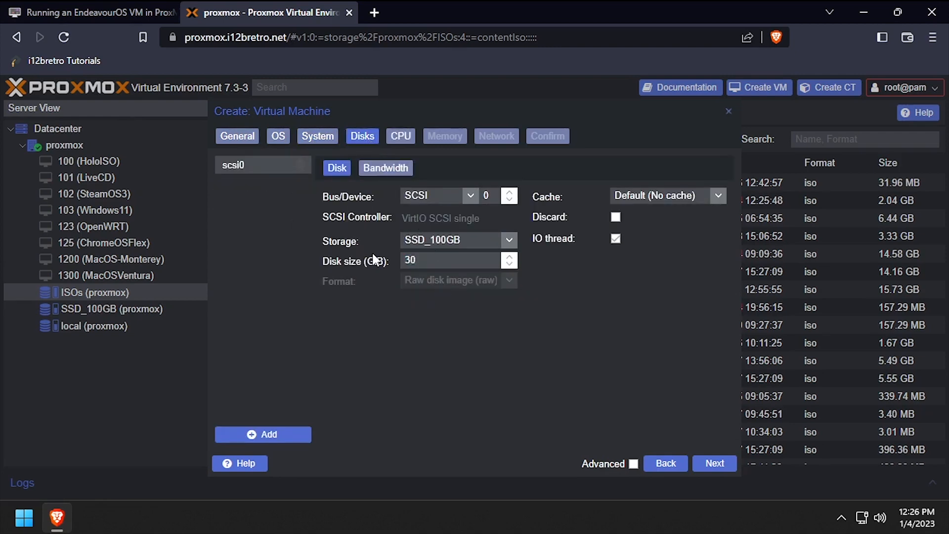
# Step: Give the VM 2 CPU cores and set the CPU type to host
pyautogui.click(395, 145)
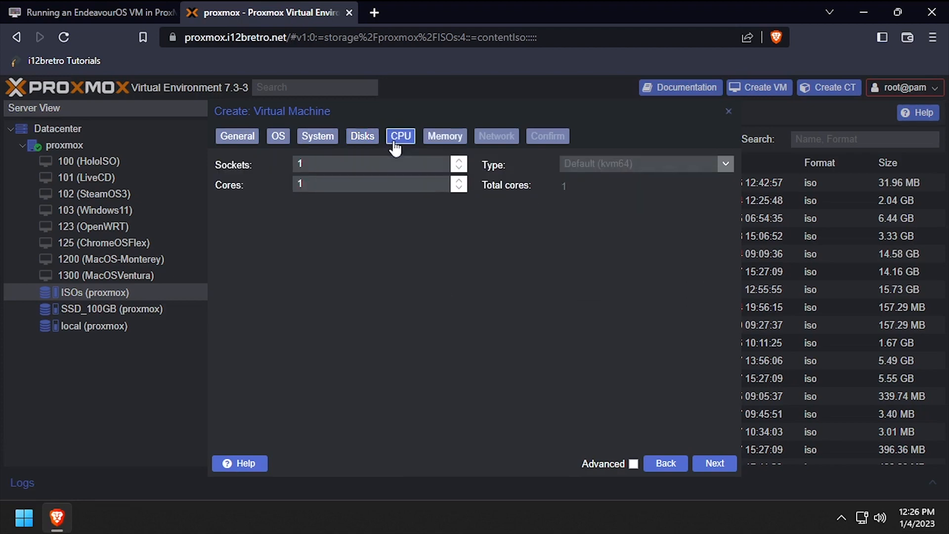
pyautogui.doubleClick(355, 181)
pyautogui.write('2')
pyautogui.click(631, 166)
pyautogui.write('host')
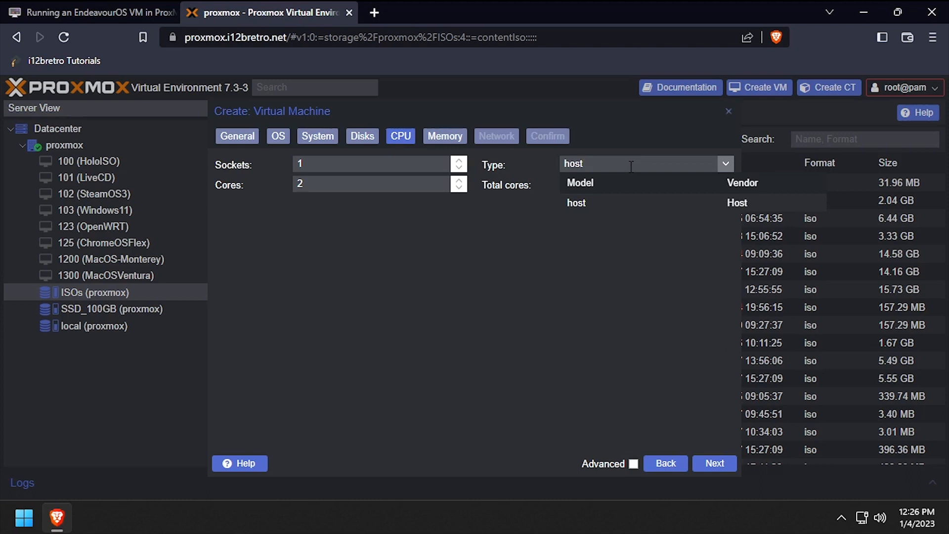
pyautogui.click(628, 201)
# Step: Set the VM's memory to 4096 MiB
pyautogui.click(436, 137)
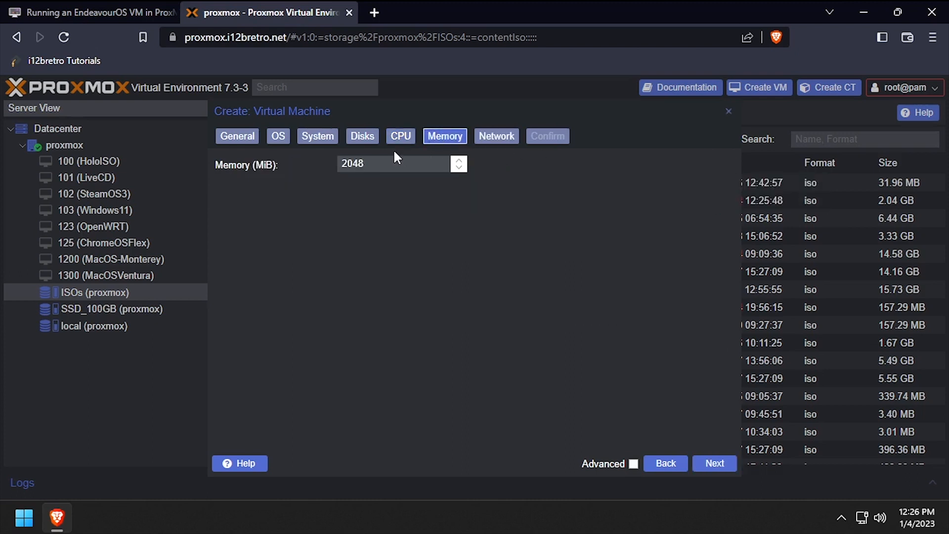
pyautogui.doubleClick(365, 165)
pyautogui.write('4096')
# Step: Keep the default network settings and finish creating the EndeavourOS VM
pyautogui.click(500, 140)
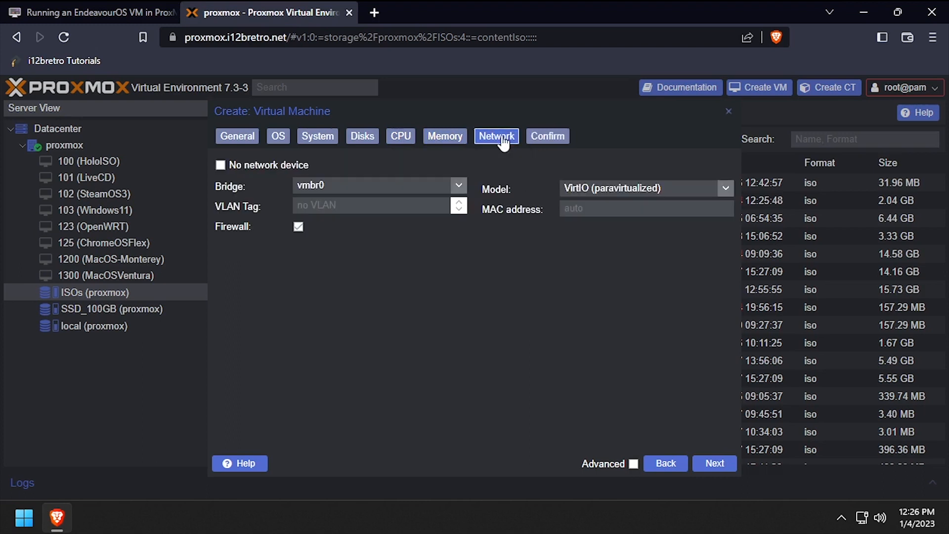
pyautogui.click(544, 139)
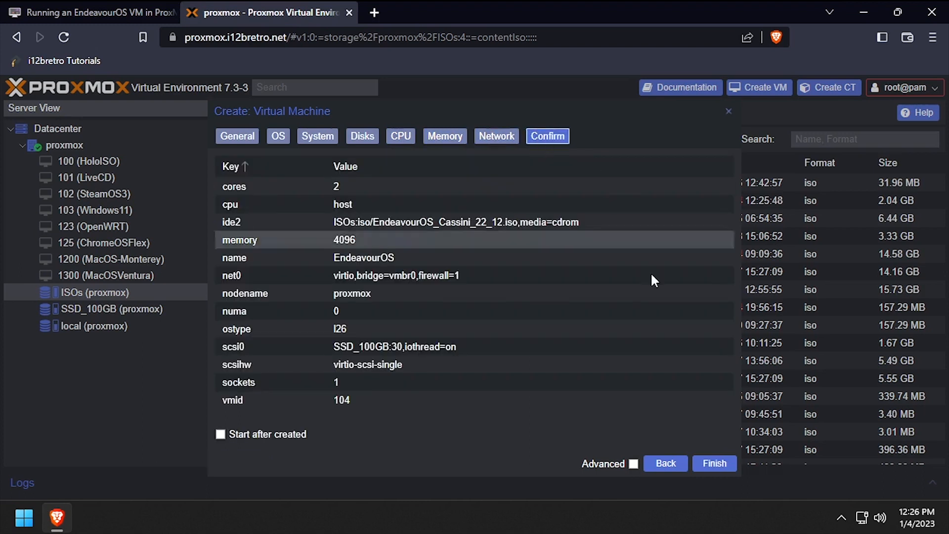
pyautogui.click(697, 466)
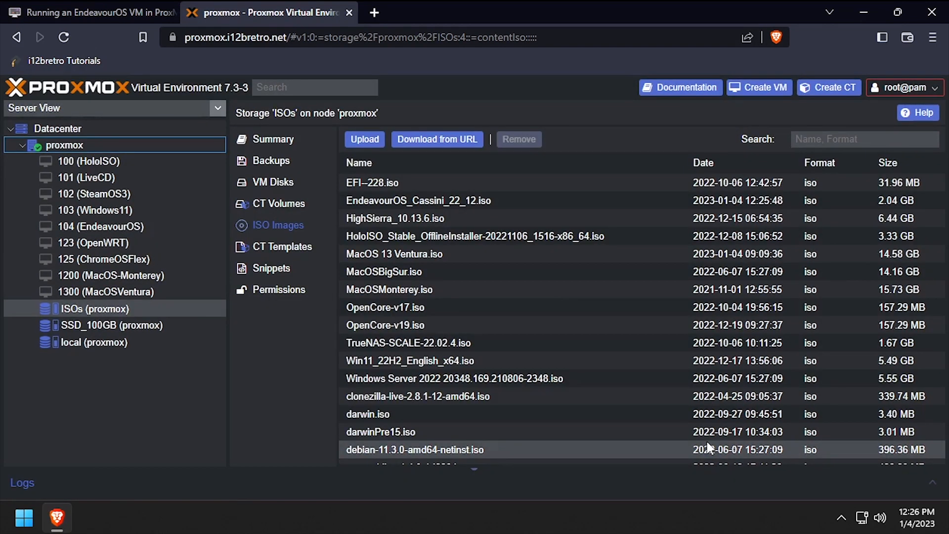
# Step: Start the EndeavourOS VM and show its console in full screen with the noVNC control bar hidden
pyautogui.click(123, 228)
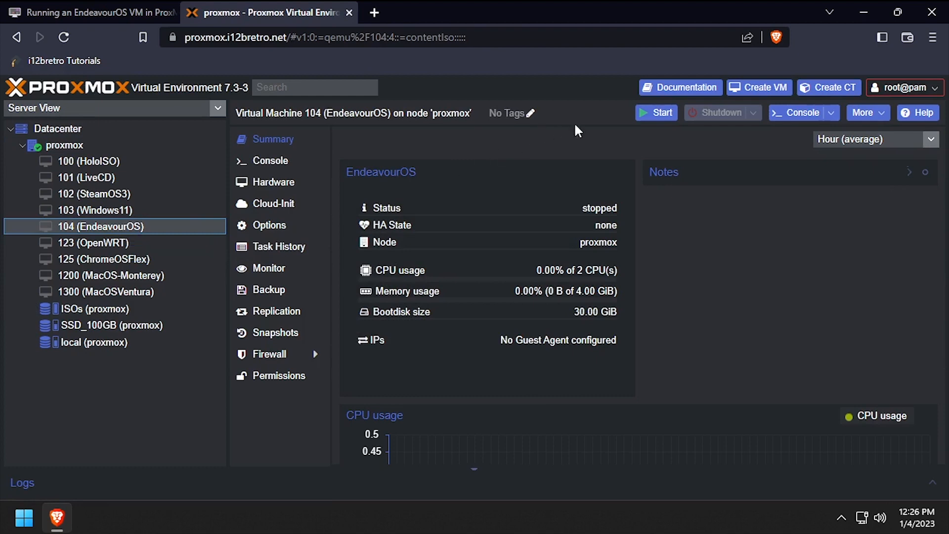
pyautogui.click(656, 116)
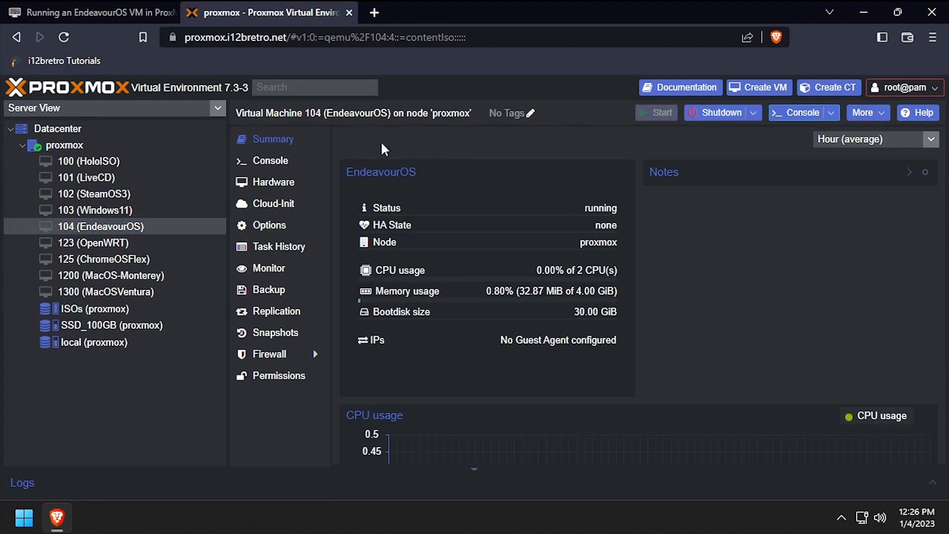
pyautogui.click(280, 166)
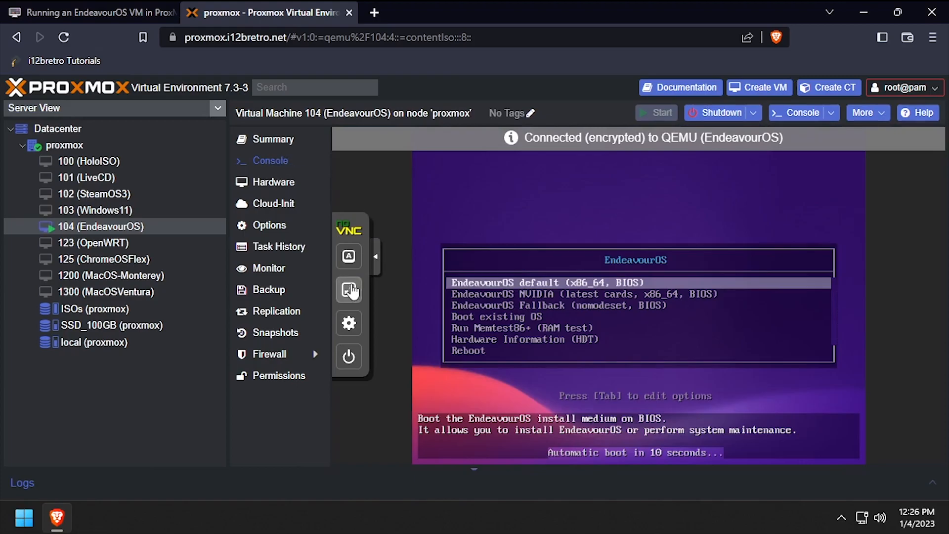
pyautogui.click(350, 290)
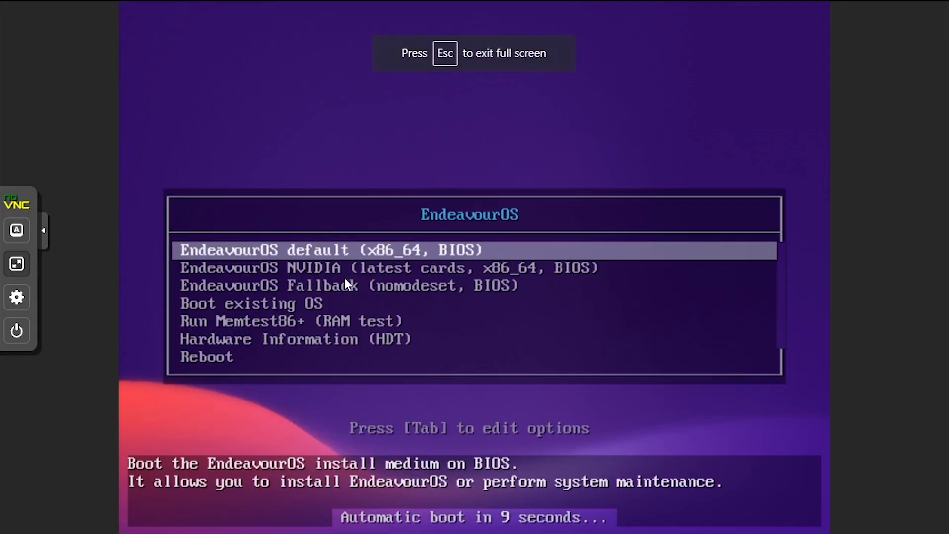
pyautogui.click(45, 229)
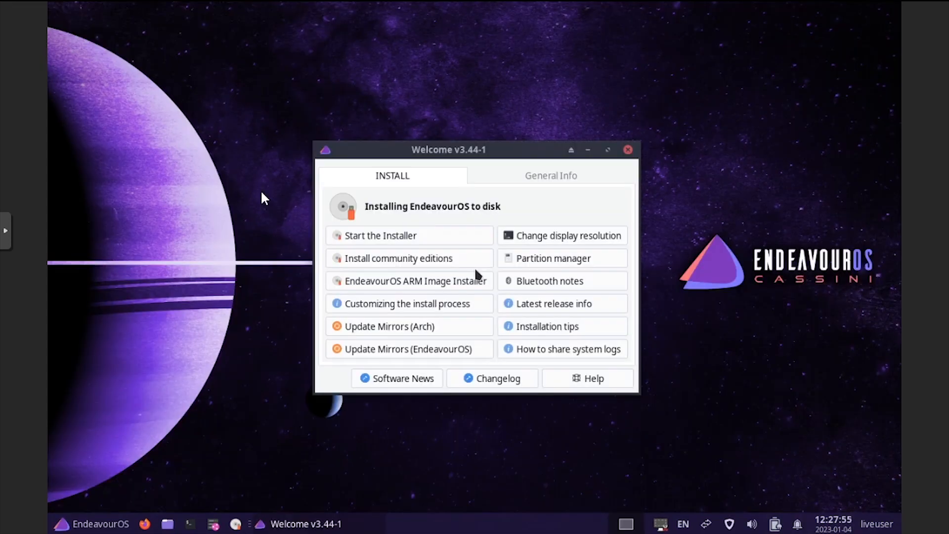
# Step: Launch the EndeavourOS installer with the Offline method and keep American English as the language
pyautogui.click(377, 236)
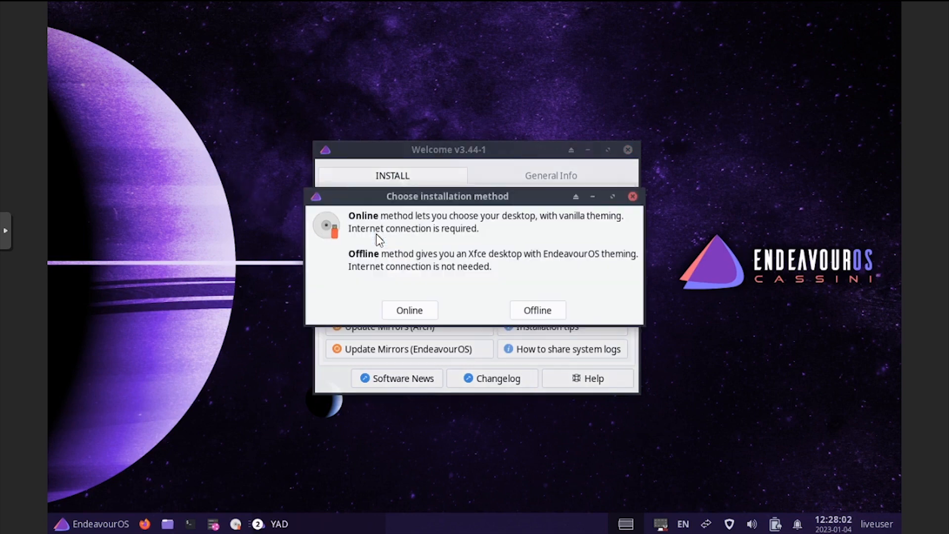
pyautogui.click(541, 311)
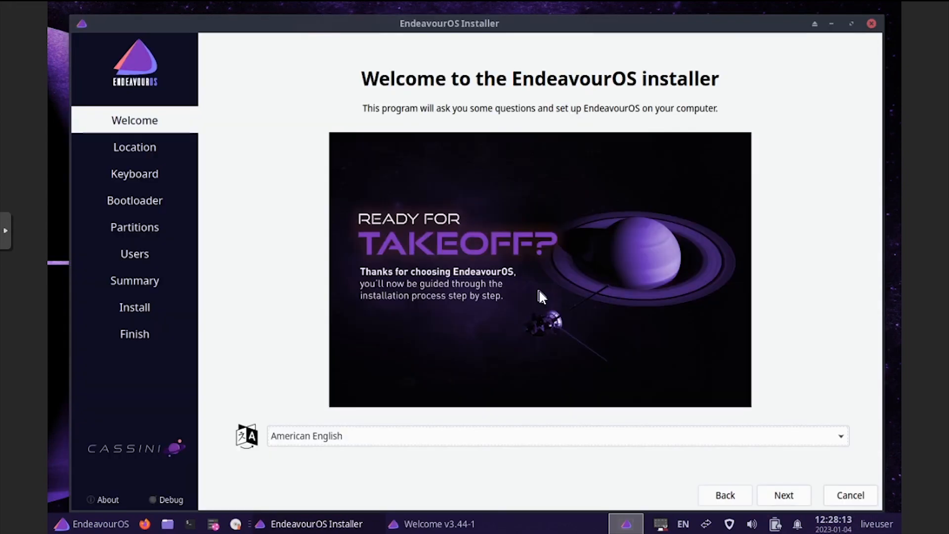
pyautogui.click(786, 495)
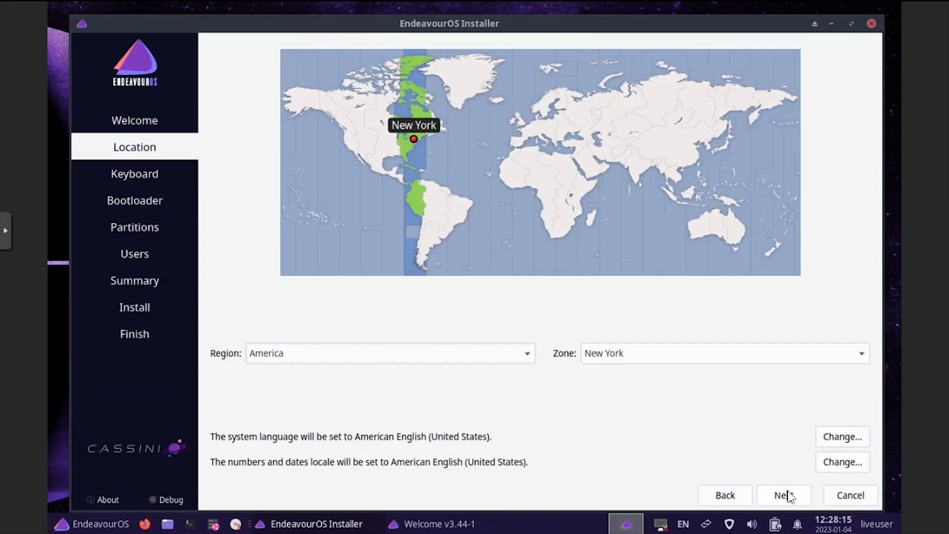
# Step: Accept the America/New York location, the default English (US) keyboard layout and the grub bootloader
pyautogui.click(786, 495)
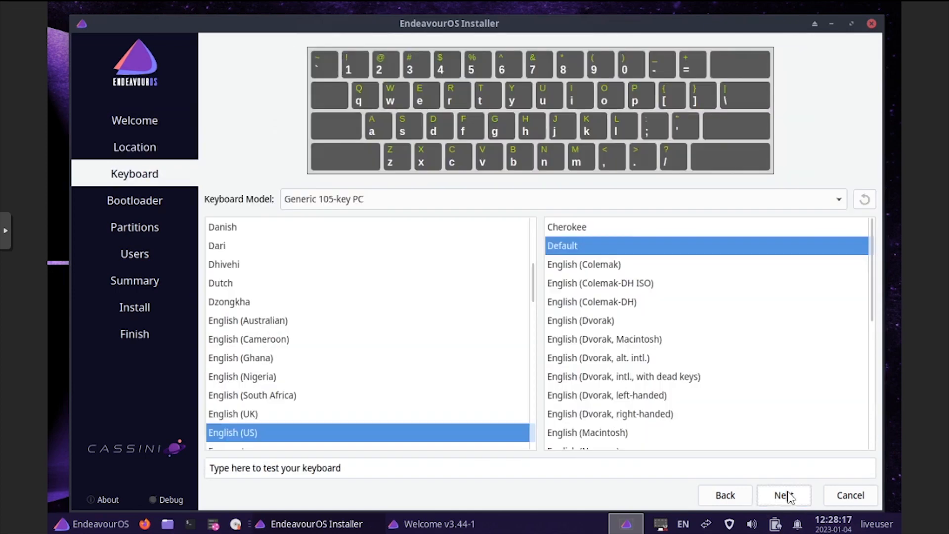
pyautogui.click(787, 496)
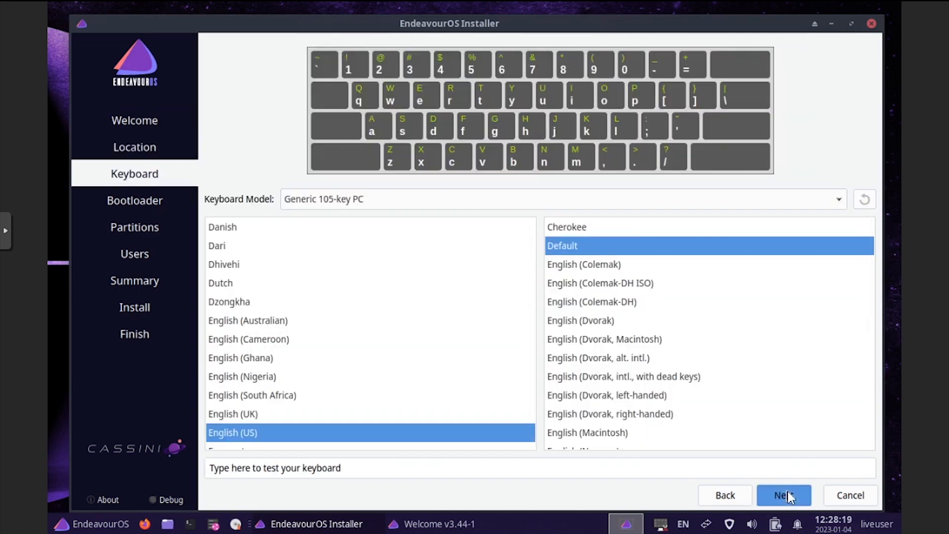
pyautogui.click(788, 495)
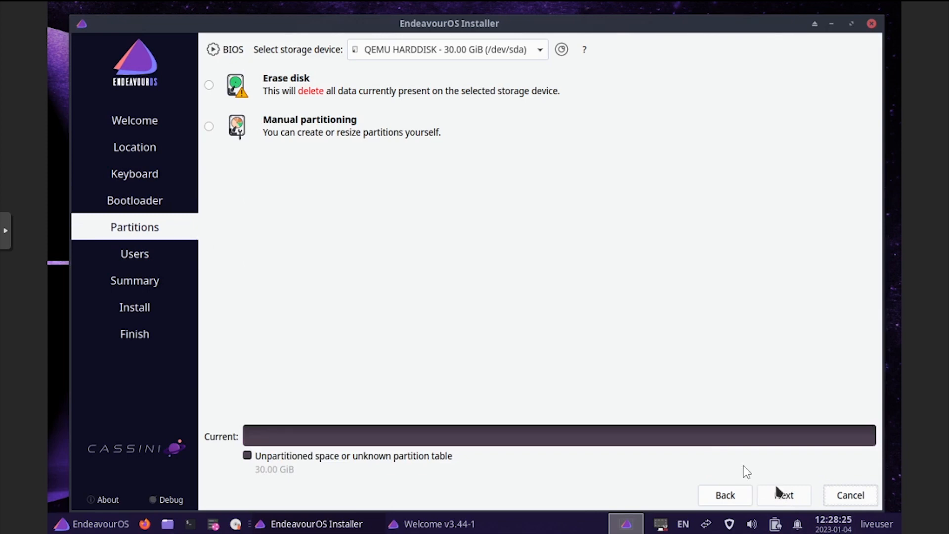
# Step: Set the installer to erase the QEMU hard disk, using Swap (no Hibernate) and the ext4 file system
pyautogui.click(299, 87)
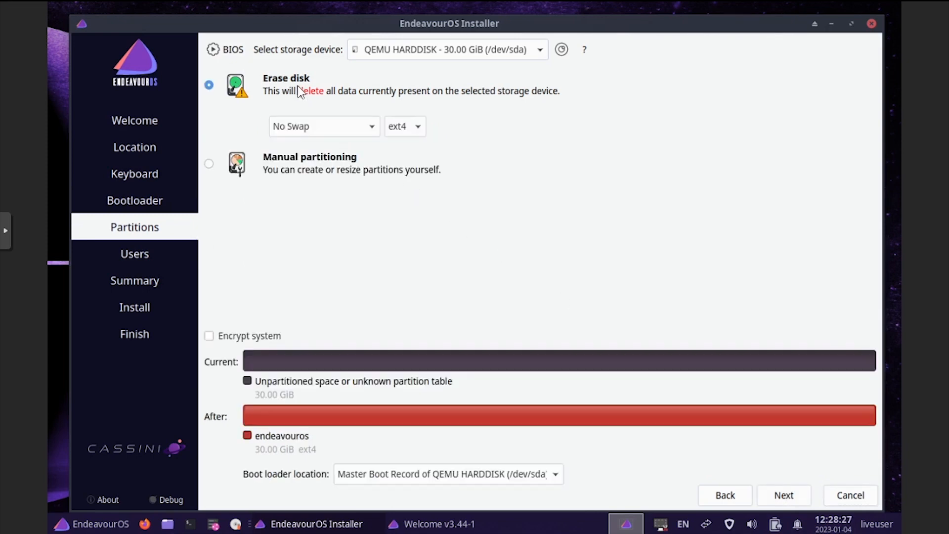
pyautogui.click(318, 127)
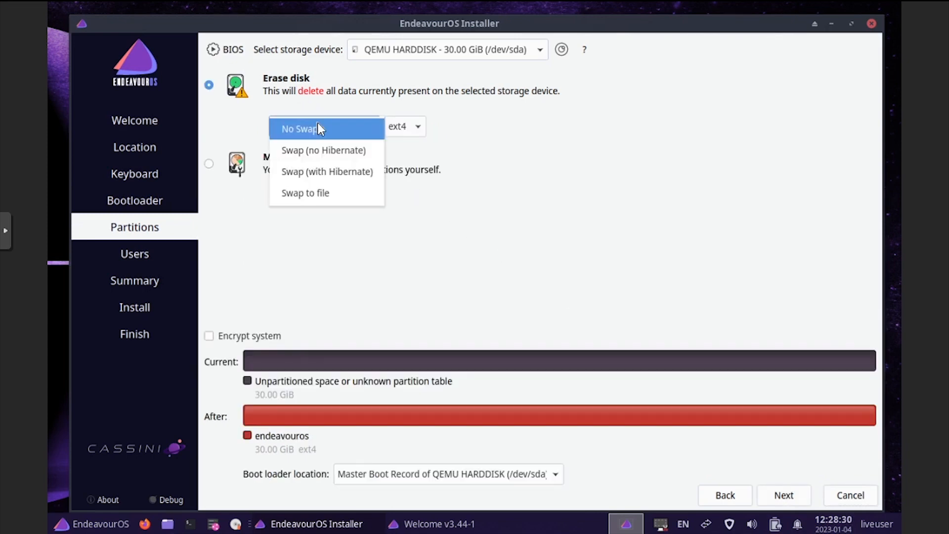
pyautogui.click(323, 150)
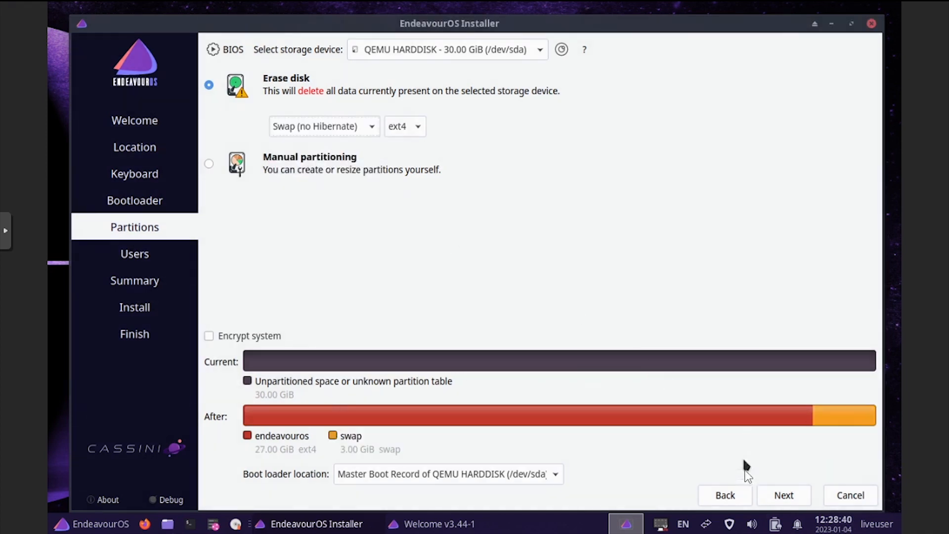
pyautogui.click(778, 496)
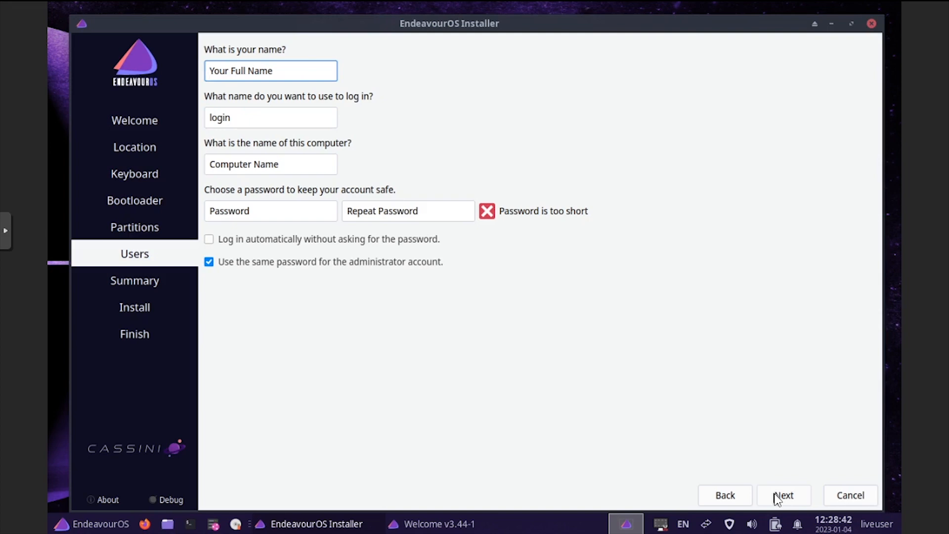
# Step: Enter the user's name for the account and replace the computer name's suffix after the hyphen with EndeavourOS
pyautogui.write('i12bretro')
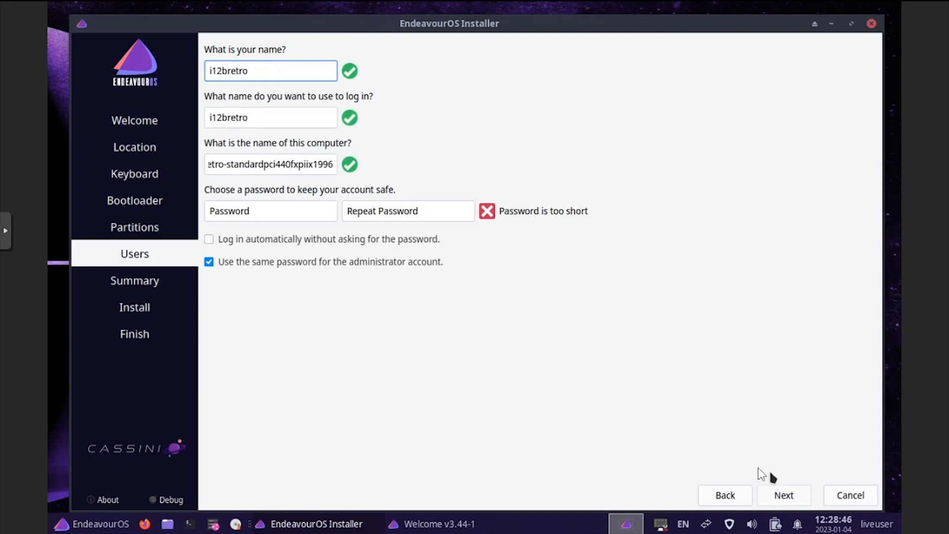
pyautogui.doubleClick(288, 168)
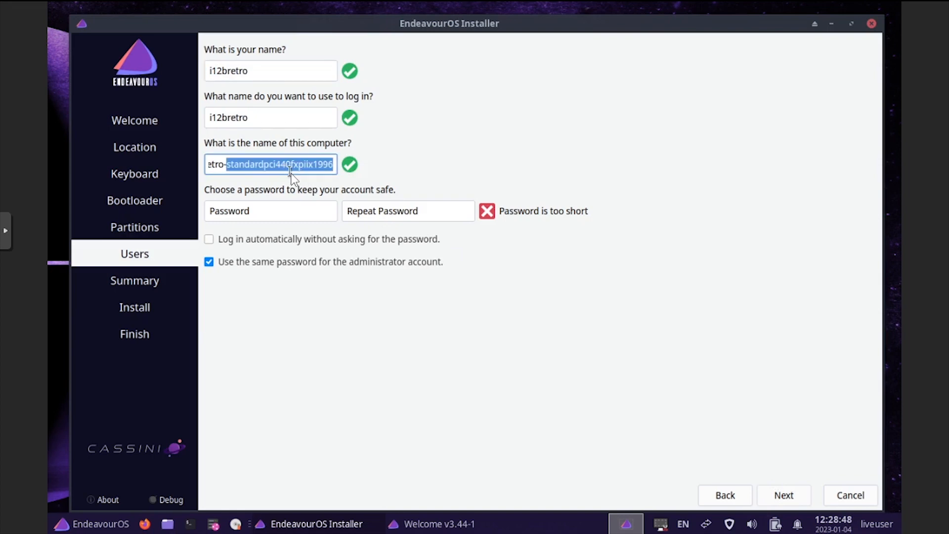
pyautogui.write('EndeavourOS')
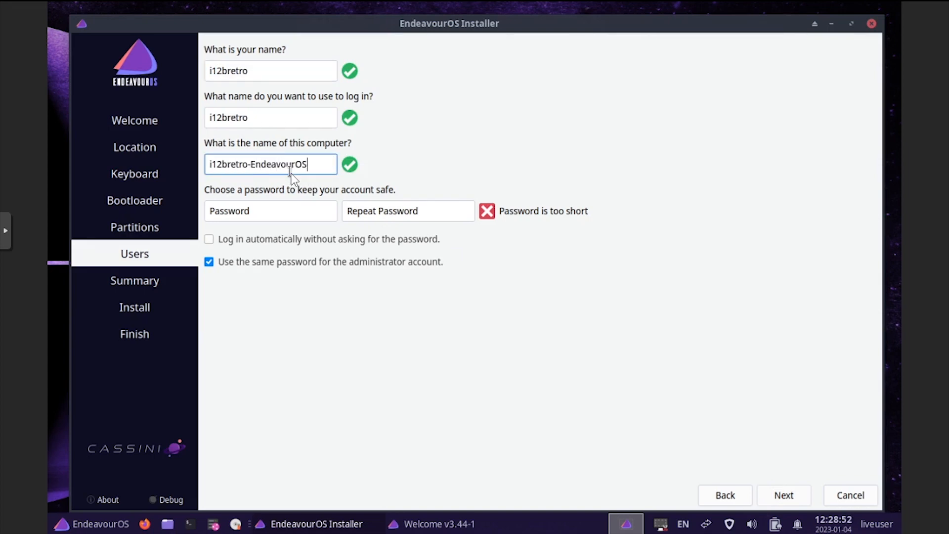
# Step: Enter and repeat the account password, then proceed to the installation summary
pyautogui.click(287, 207)
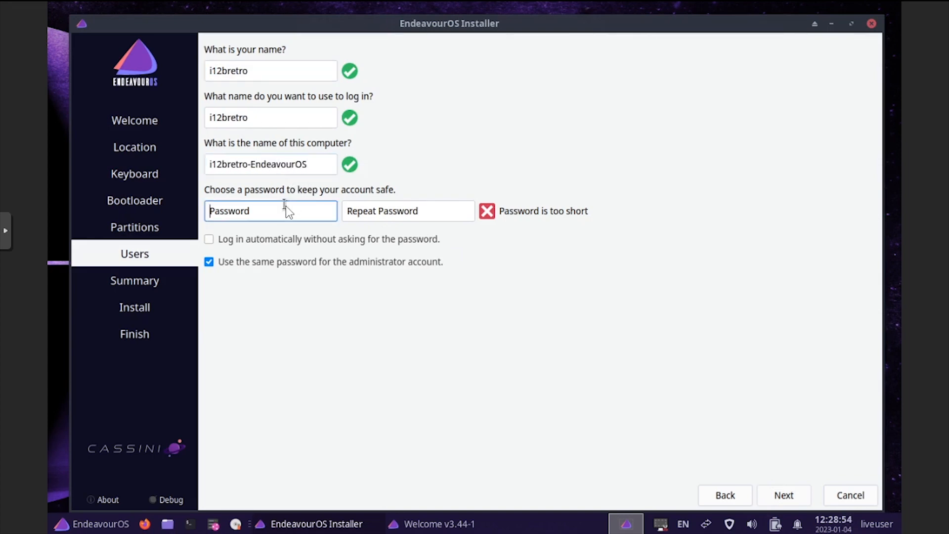
pyautogui.write('************')
pyautogui.press('Tab')
pyautogui.write('************')
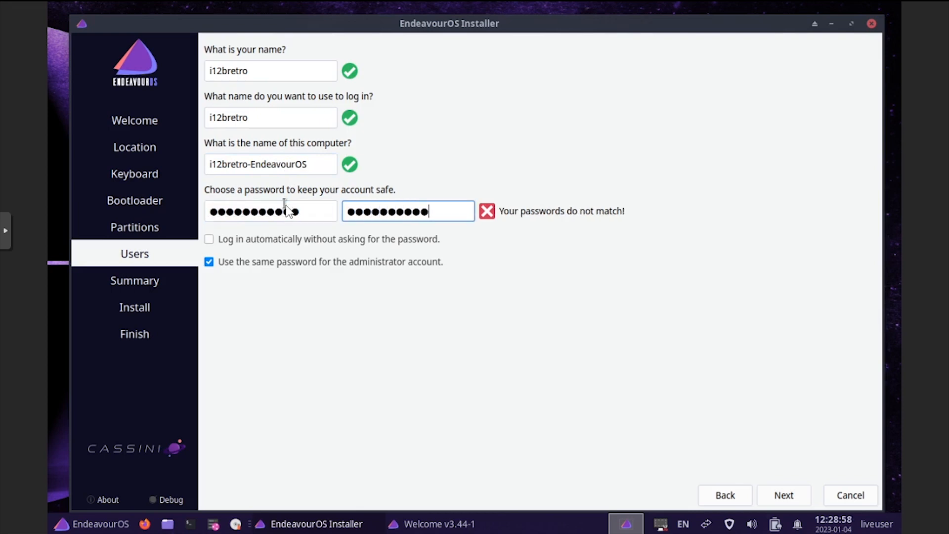
pyautogui.click(801, 504)
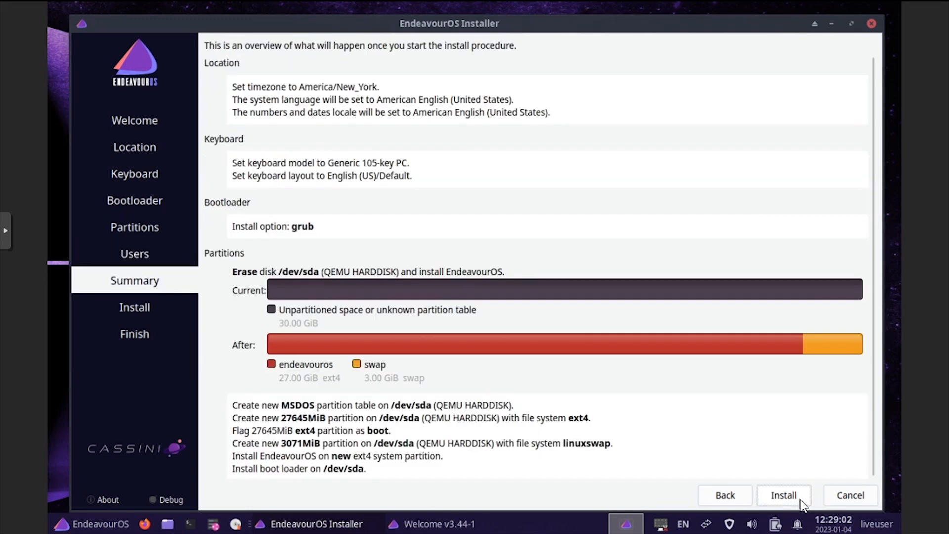
# Step: Install EndeavourOS to the disk, confirming the irreversible changes, and close the finished installer without restarting
pyautogui.click(802, 503)
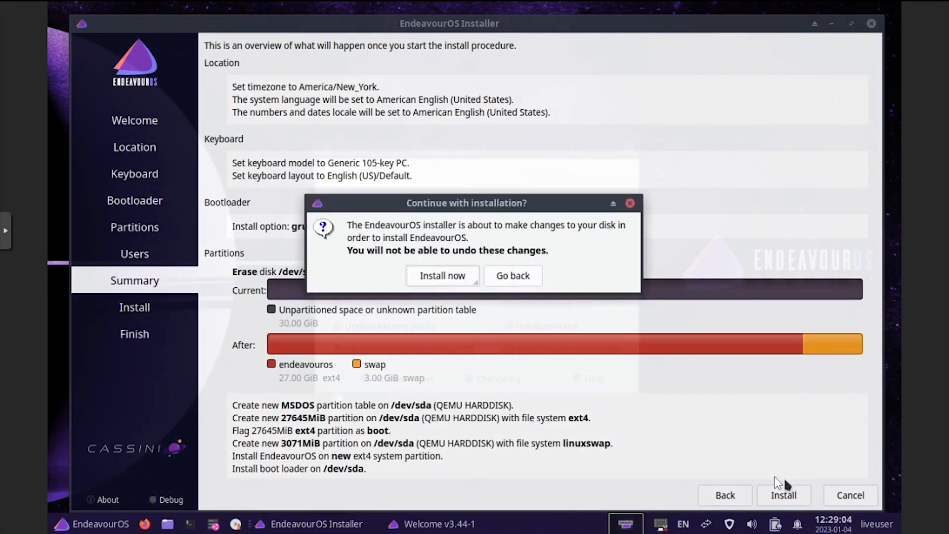
pyautogui.click(456, 284)
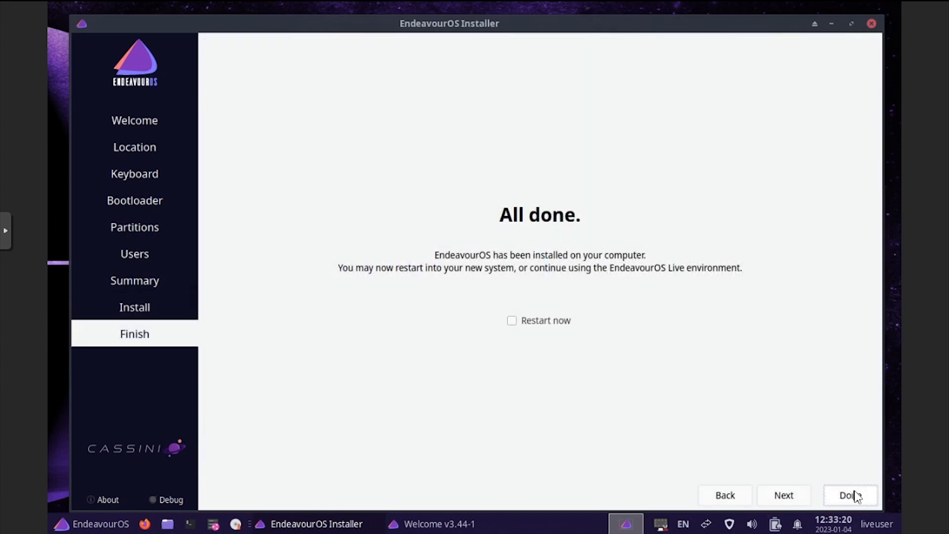
pyautogui.click(851, 496)
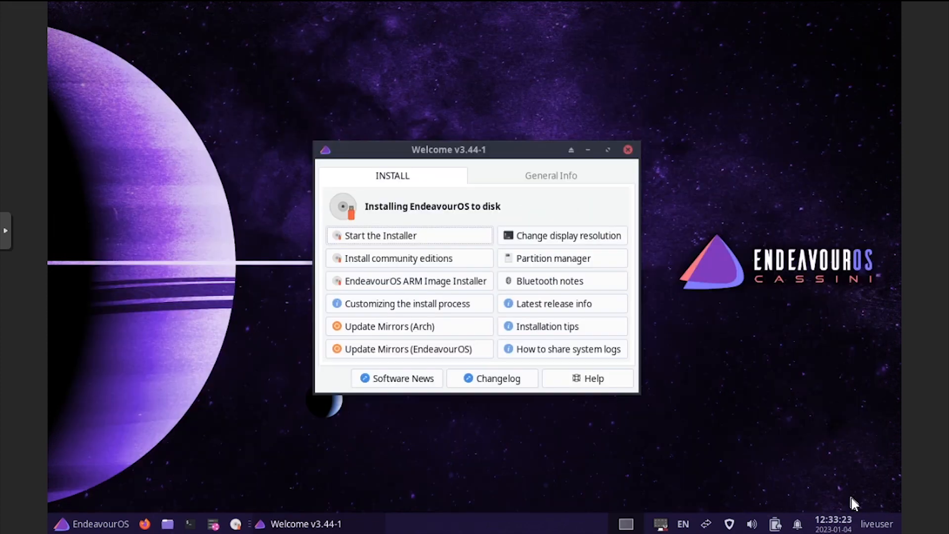
# Step: Close the Welcome window and shut down the EndeavourOS live session
pyautogui.click(629, 150)
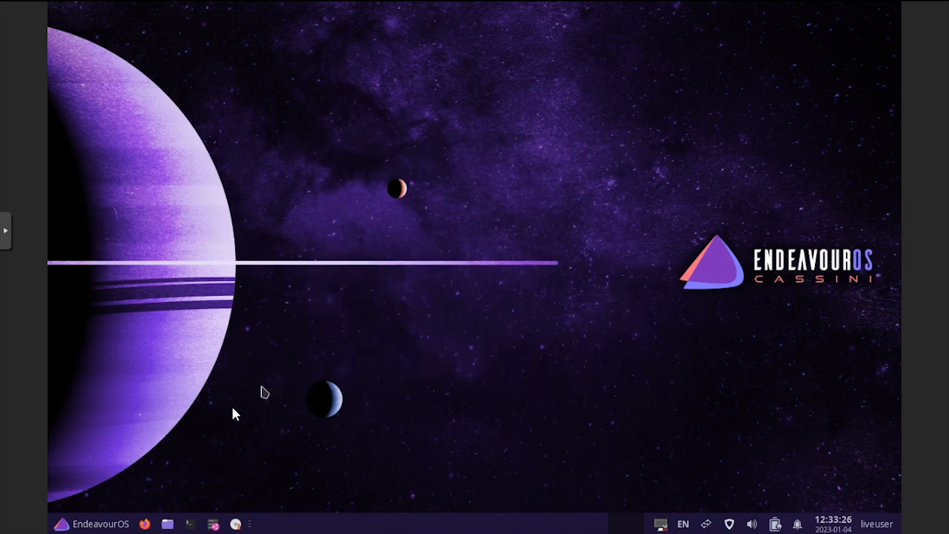
pyautogui.click(94, 523)
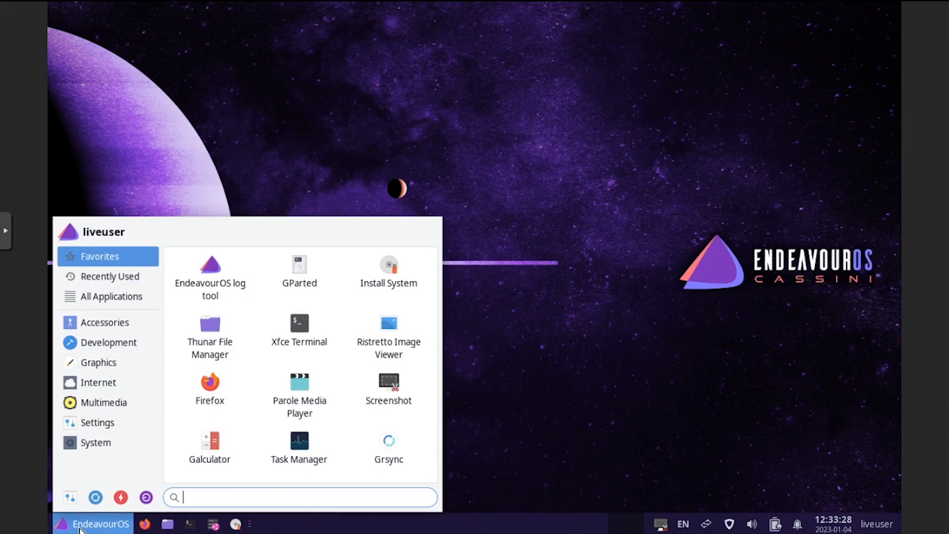
pyautogui.click(146, 497)
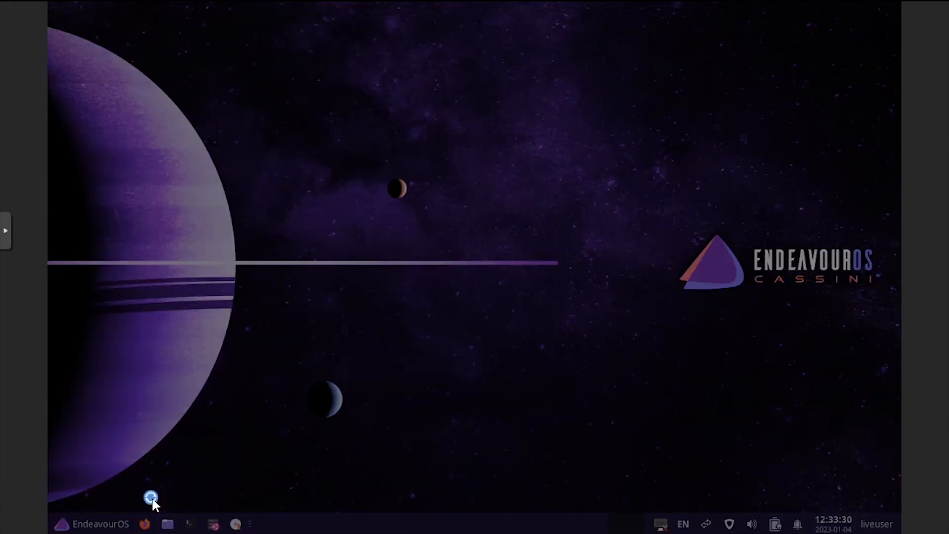
pyautogui.click(544, 237)
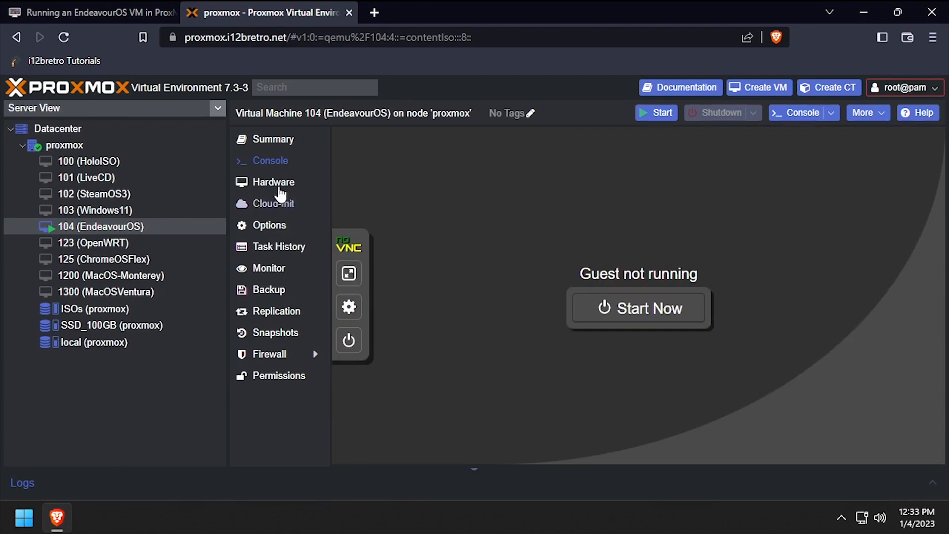
# Step: Remove the installation ISO by setting the EndeavourOS VM's CD/DVD drive to use no media
pyautogui.click(276, 184)
pyautogui.click(403, 269)
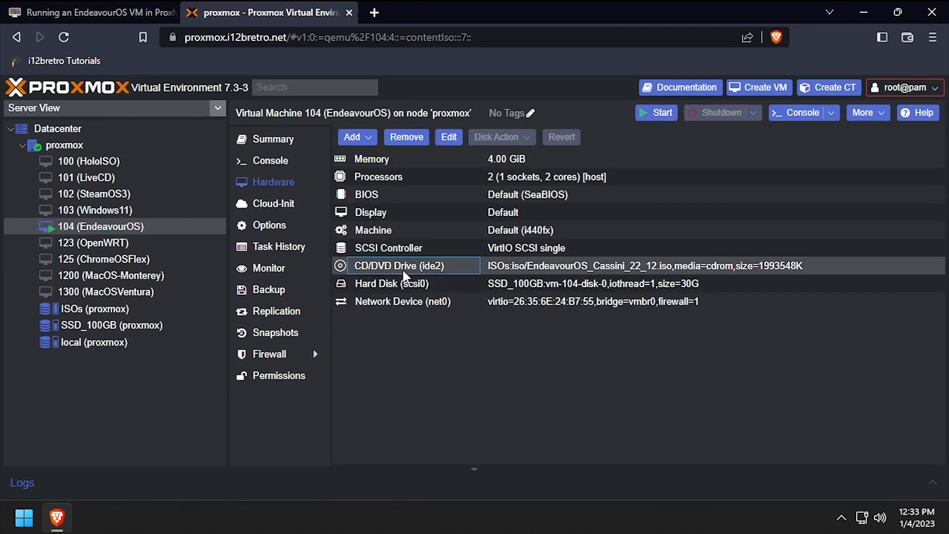
pyautogui.doubleClick(402, 268)
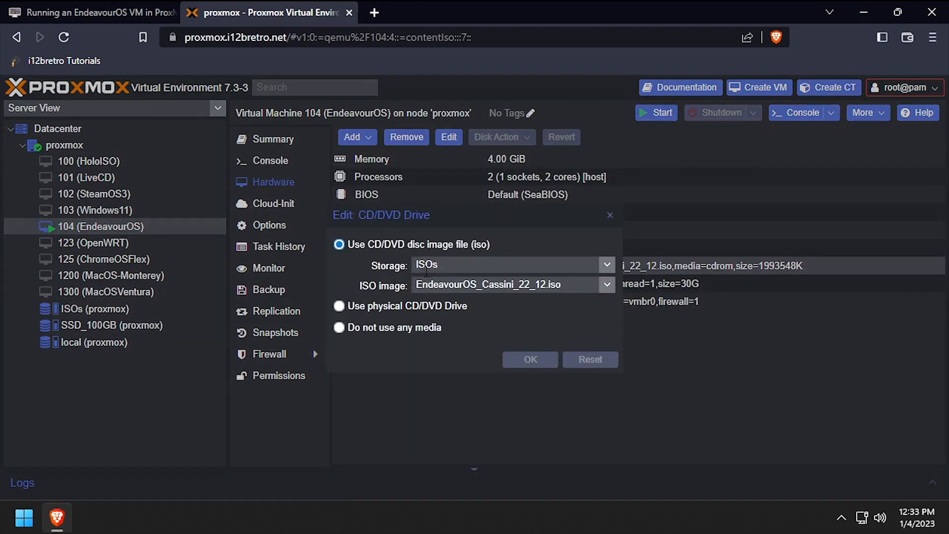
pyautogui.click(378, 328)
pyautogui.click(537, 360)
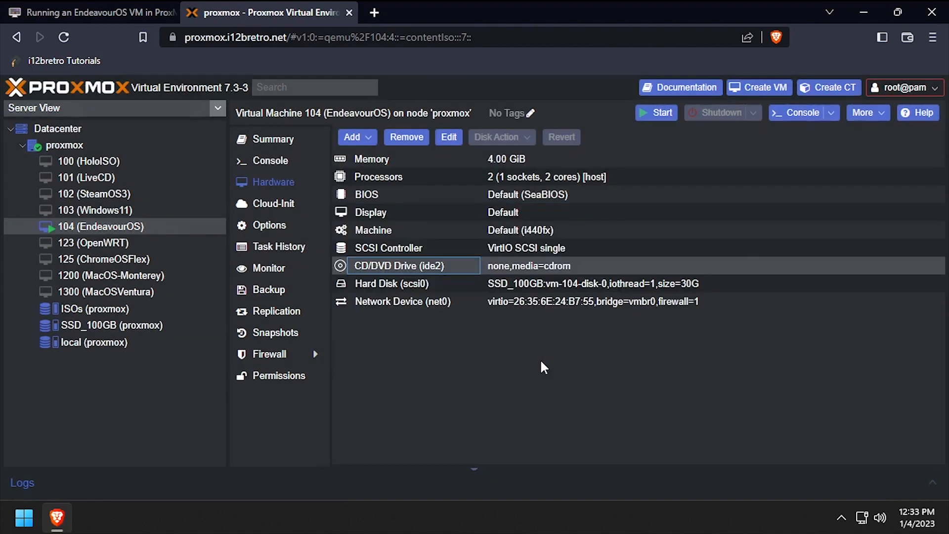
# Step: Enable the QEMU Guest Agent in the EndeavourOS VM's options
pyautogui.click(317, 227)
pyautogui.doubleClick(419, 389)
pyautogui.click(396, 263)
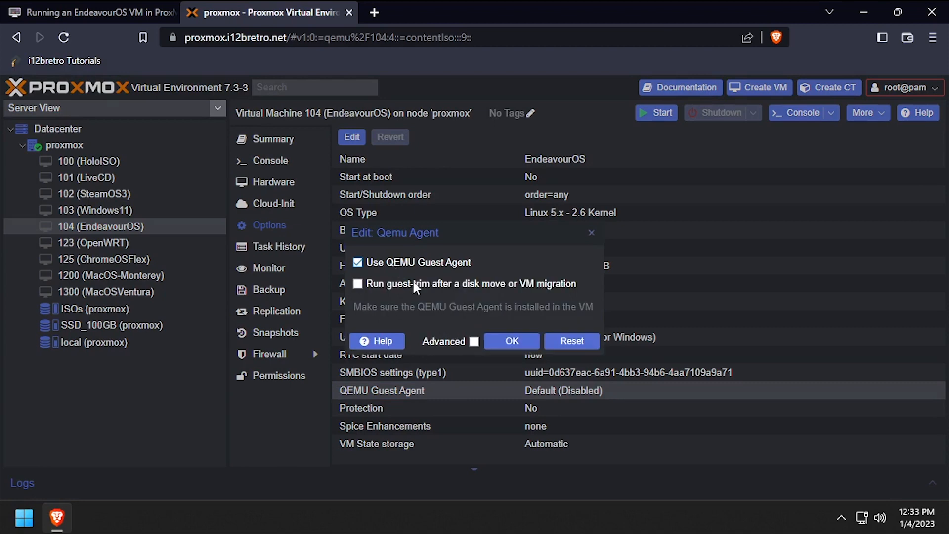
pyautogui.click(511, 317)
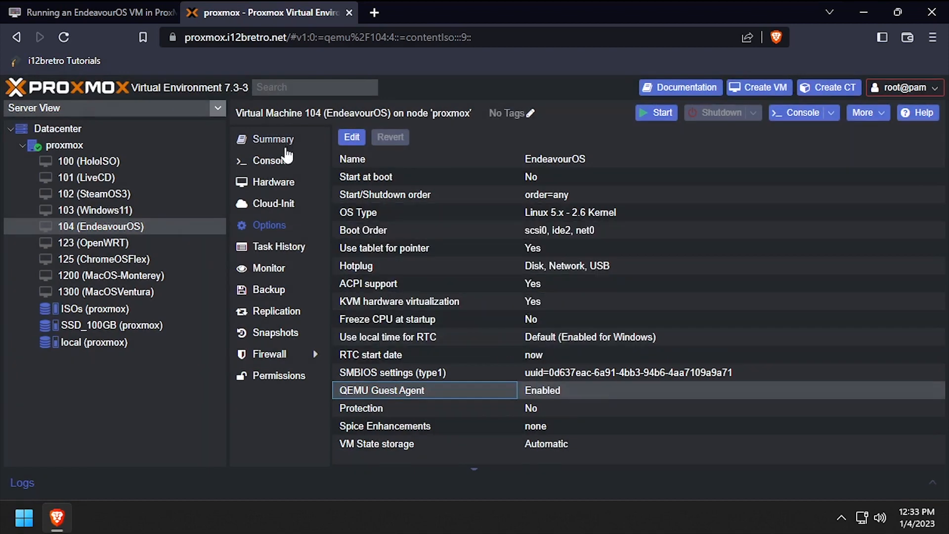
# Step: Start the VM from its console and show it in full screen with the noVNC control bar collapsed
pyautogui.click(267, 161)
pyautogui.click(646, 118)
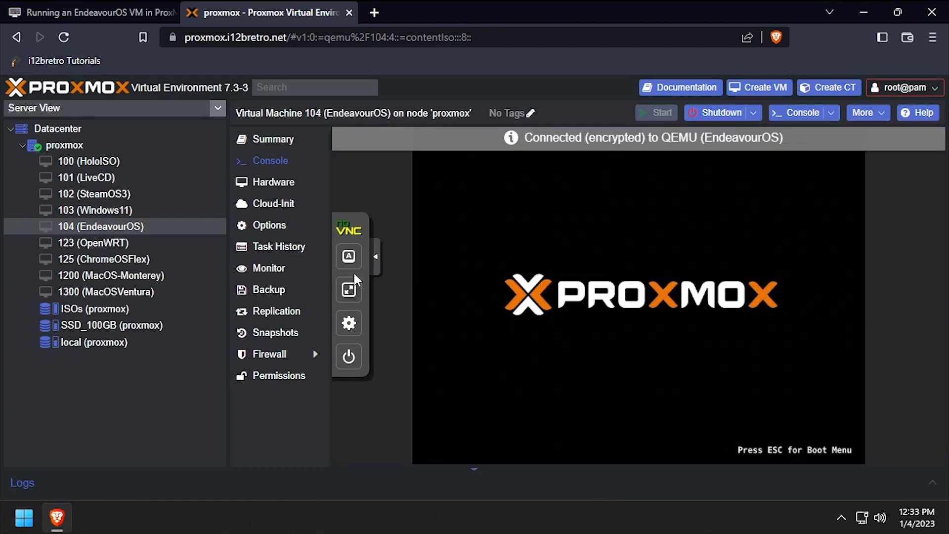
pyautogui.click(346, 285)
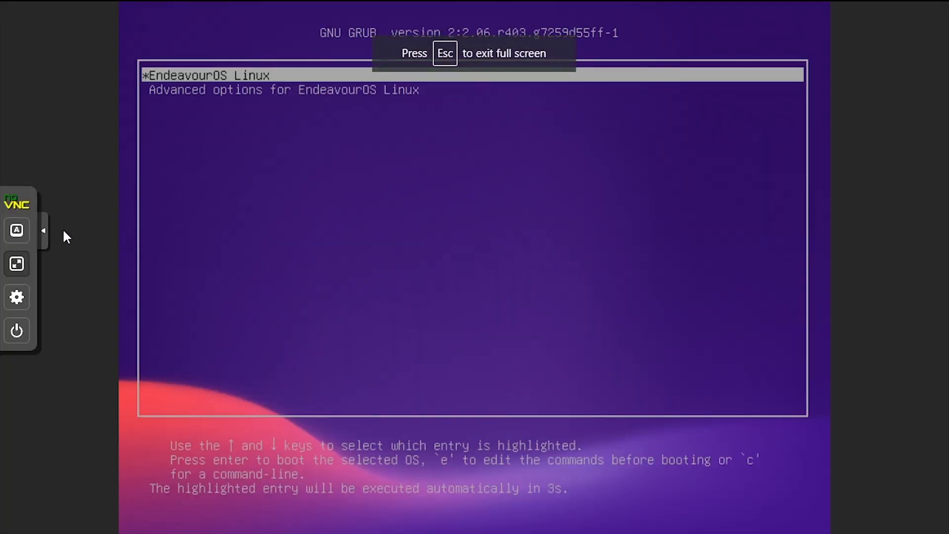
pyautogui.click(45, 232)
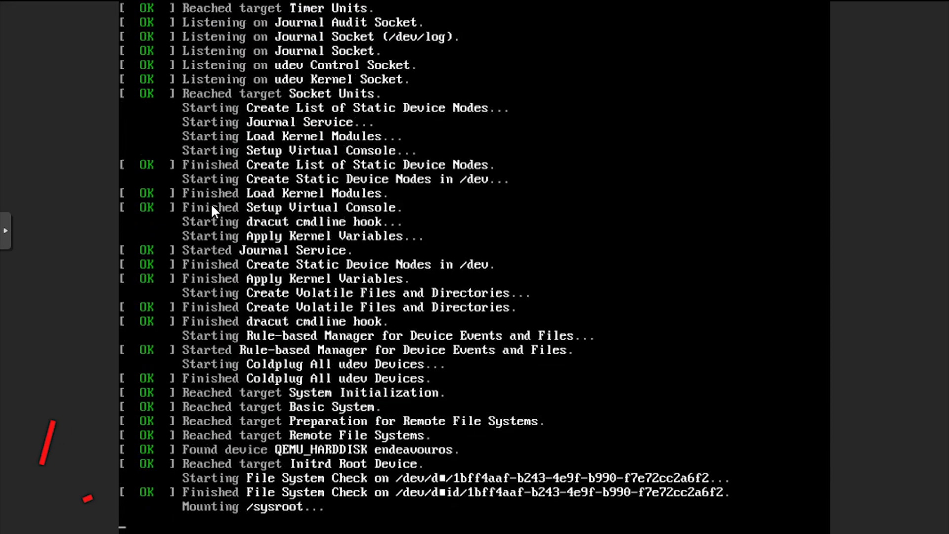
# Step: Log in to the installed EndeavourOS system with the account password
pyautogui.write('••')
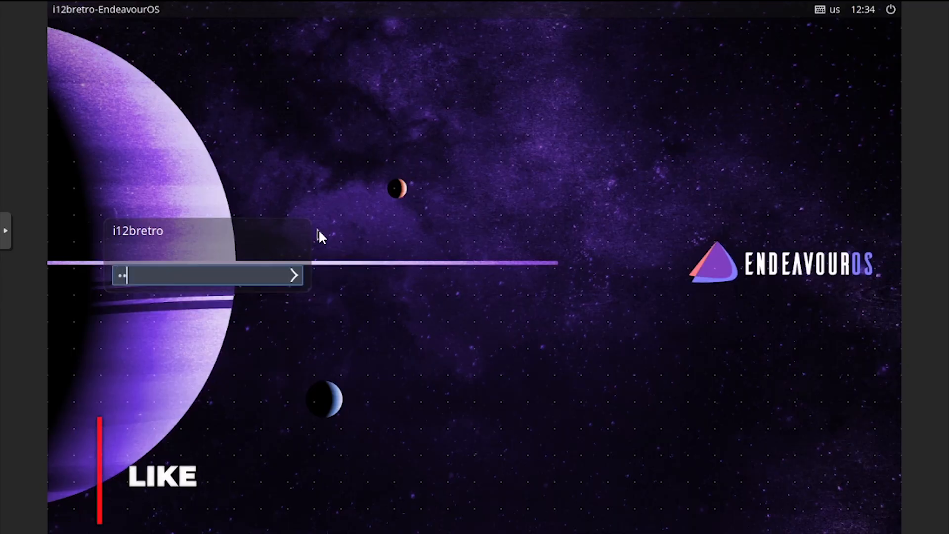
pyautogui.write('•••••••')
pyautogui.press('Return')
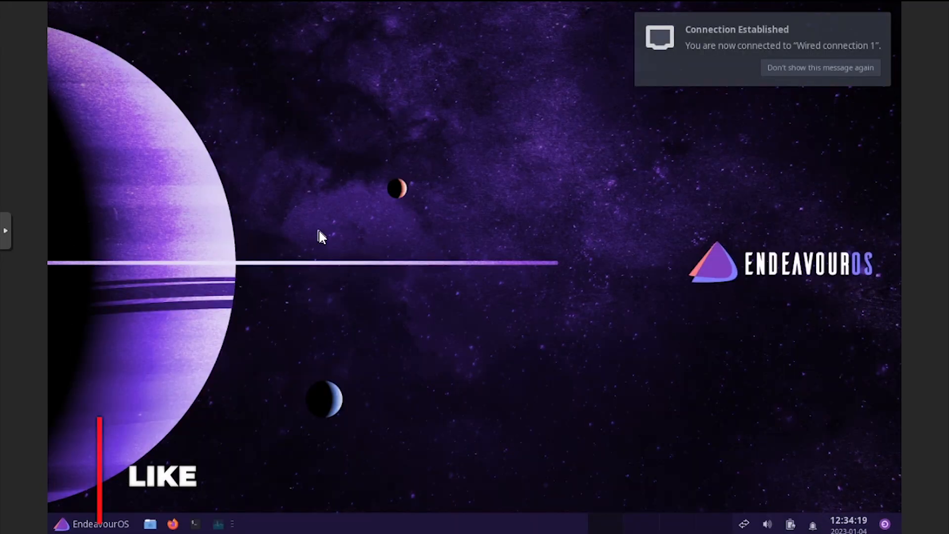
# Step: Open a terminal and initialize the pacman keyring with "sudo pacman-key --init", authorizing it with the sudo password
pyautogui.click(196, 524)
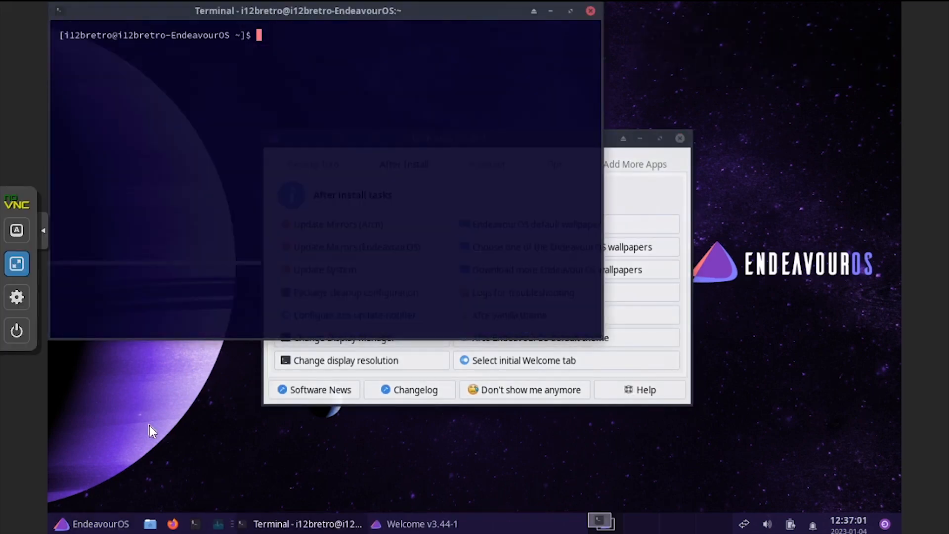
pyautogui.write('sudo pacman-key --init')
pyautogui.press('Return')
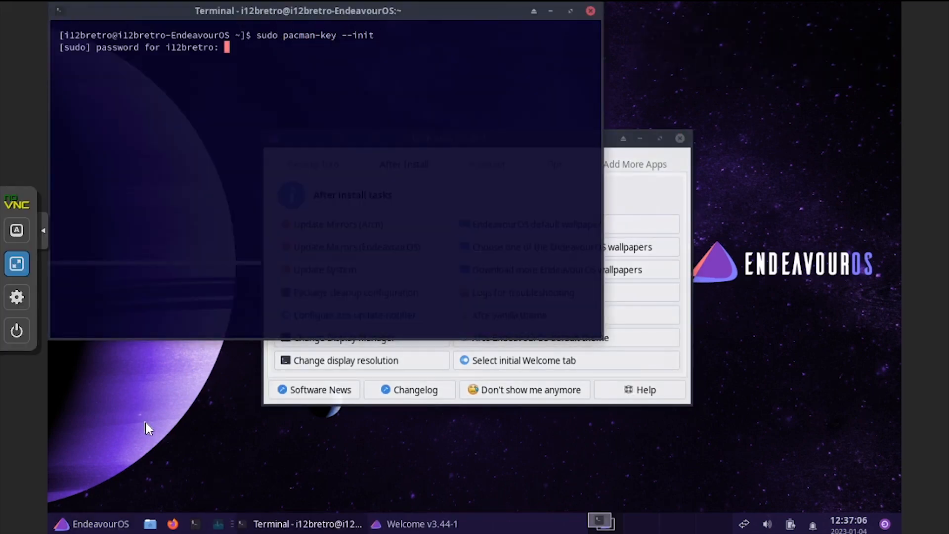
pyautogui.press('Return')
# Step: Populate the pacman keyring with the Arch Linux keys using "sudo pacman-key --populate archlinux"
pyautogui.write('sudo pa')
pyautogui.write('-k')
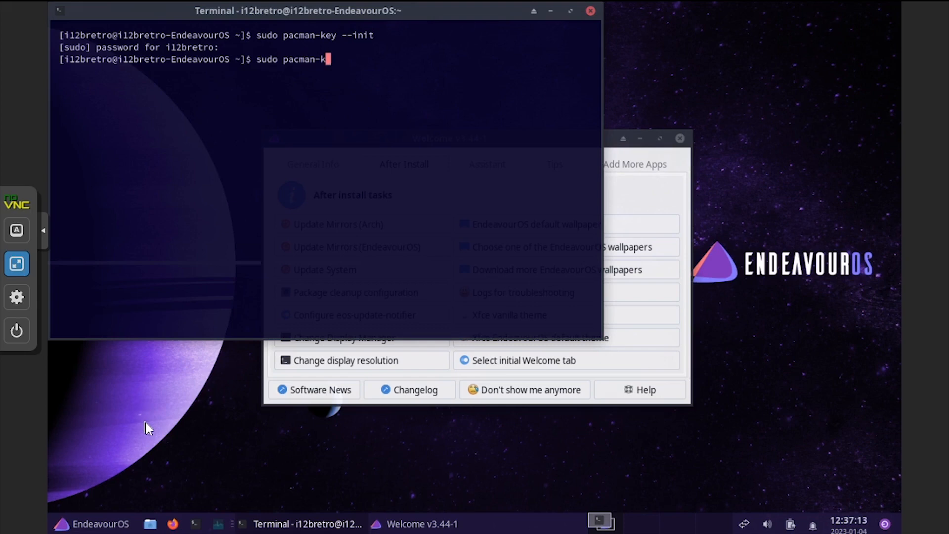
pyautogui.write('ey --populate archlinux')
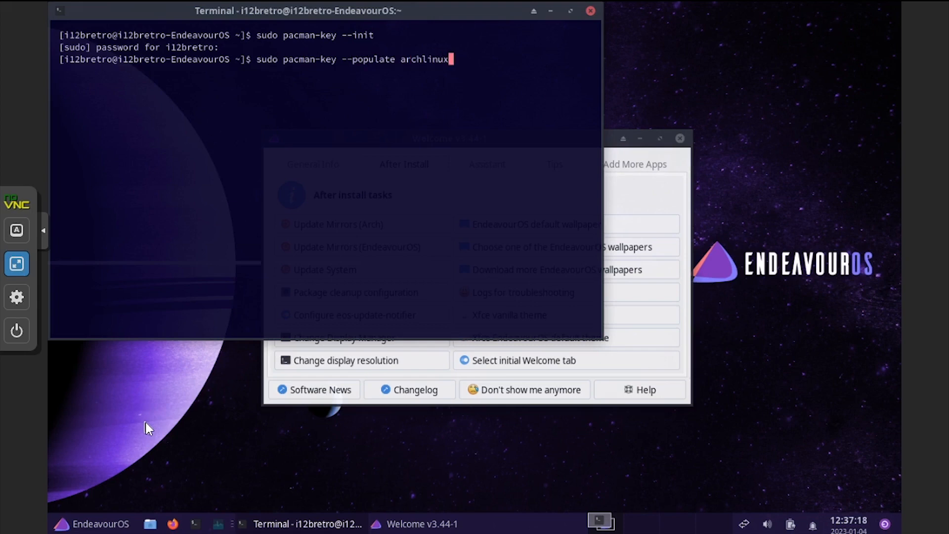
pyautogui.press('Return')
# Step: Run a full system upgrade with "sudo pacman -Syu" and accept the package installation
pyautogui.write('sudo pacman -Syu')
pyautogui.press('Return')
pyautogui.write('y')
pyautogui.press('Return')
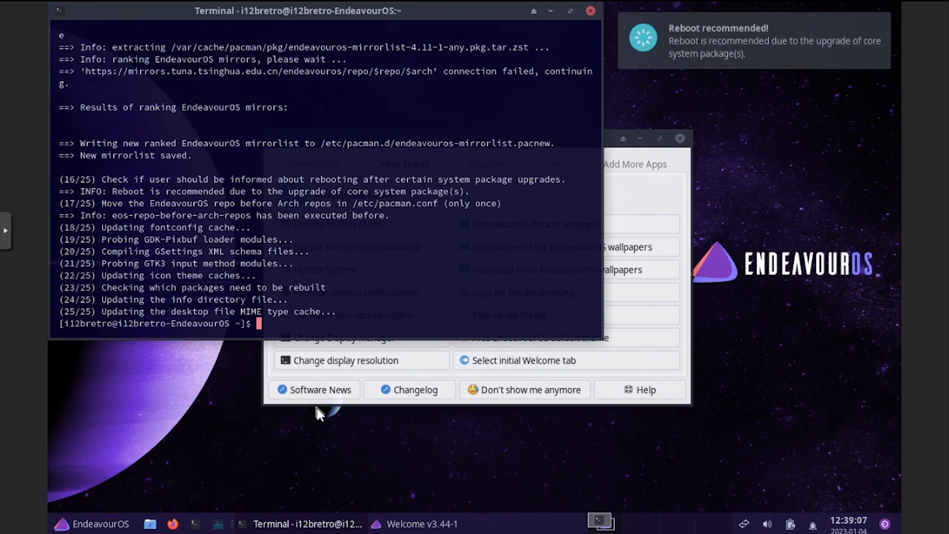
# Step: Install the guest agent with "sudo pacman -Syu qemu-guest-agent" and accept the installation
pyautogui.write('sudo pacman -Syu ')
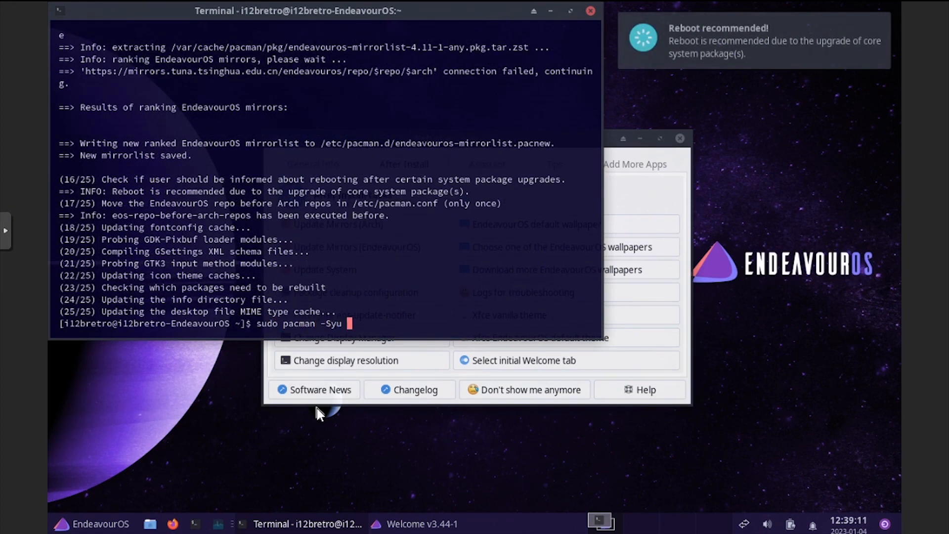
pyautogui.write('qemu-guest-agent')
pyautogui.press('Return')
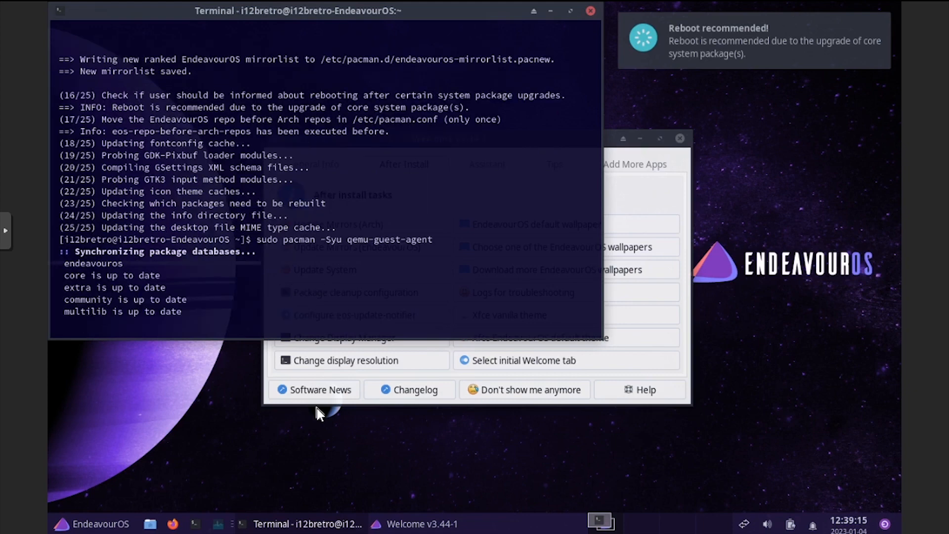
pyautogui.write('y')
pyautogui.press('Return')
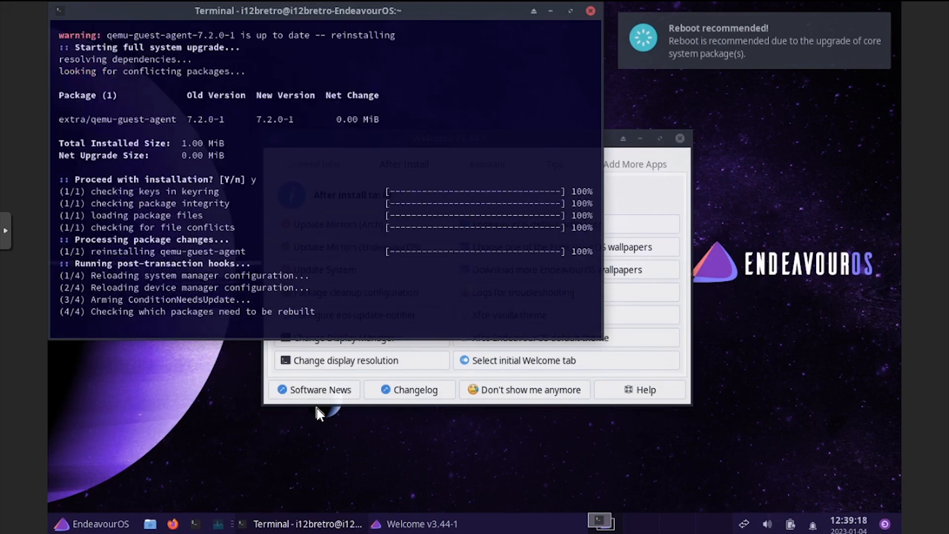
# Step: Clear the terminal and display the system information with neofetch
pyautogui.press('Up')
pyautogui.press('Down')
pyautogui.write('clear')
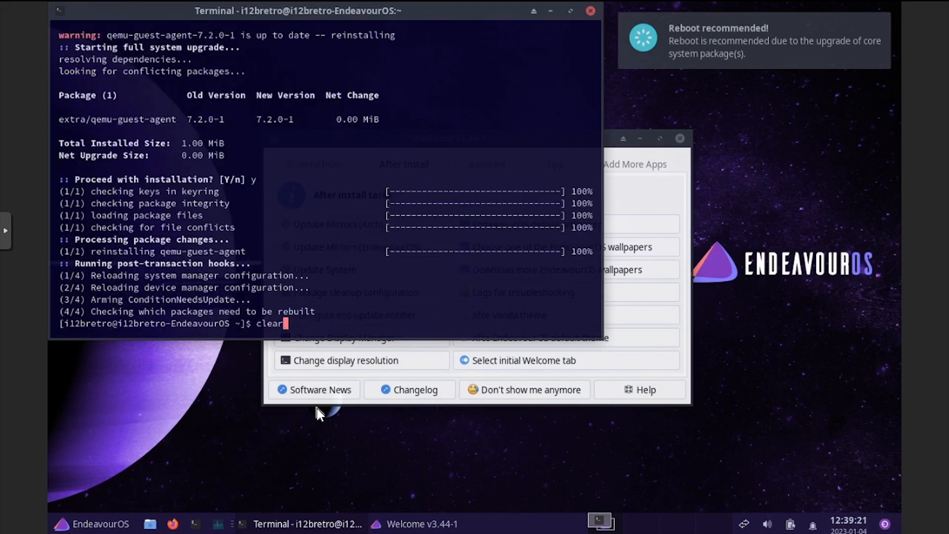
pyautogui.press('Return')
pyautogui.write('neofetch')
pyautogui.press('Return')
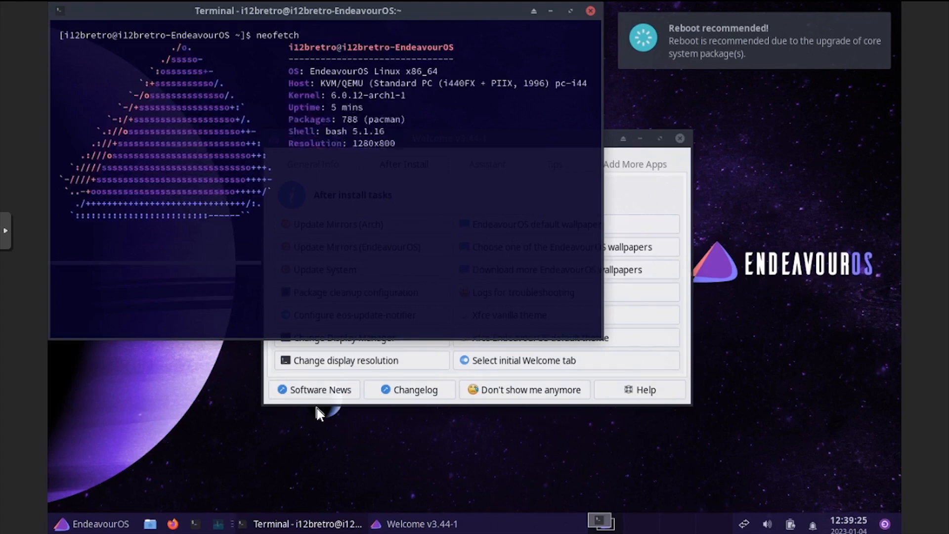
# Step: Close the Welcome window and move the terminal window to the middle of the desktop
pyautogui.click(680, 138)
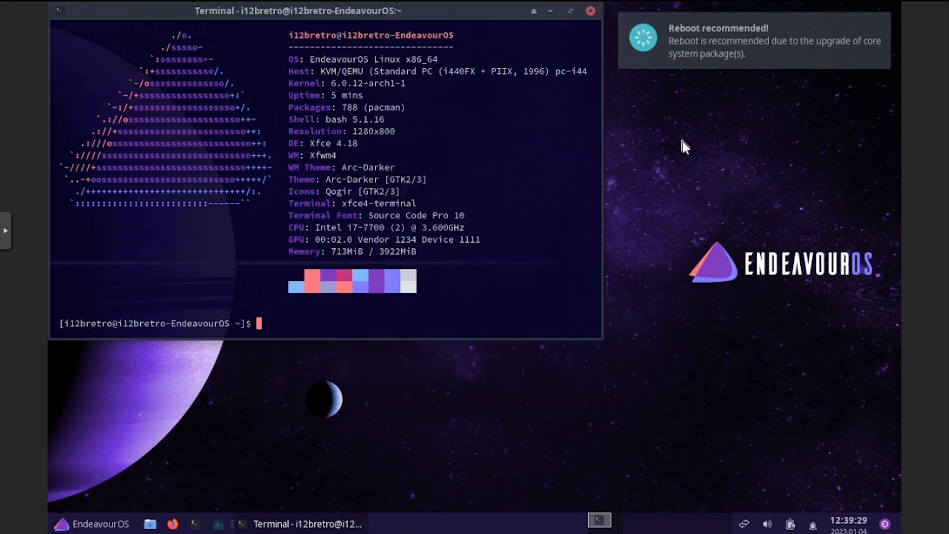
pyautogui.moveTo(497, 11); pyautogui.dragTo(658, 126)
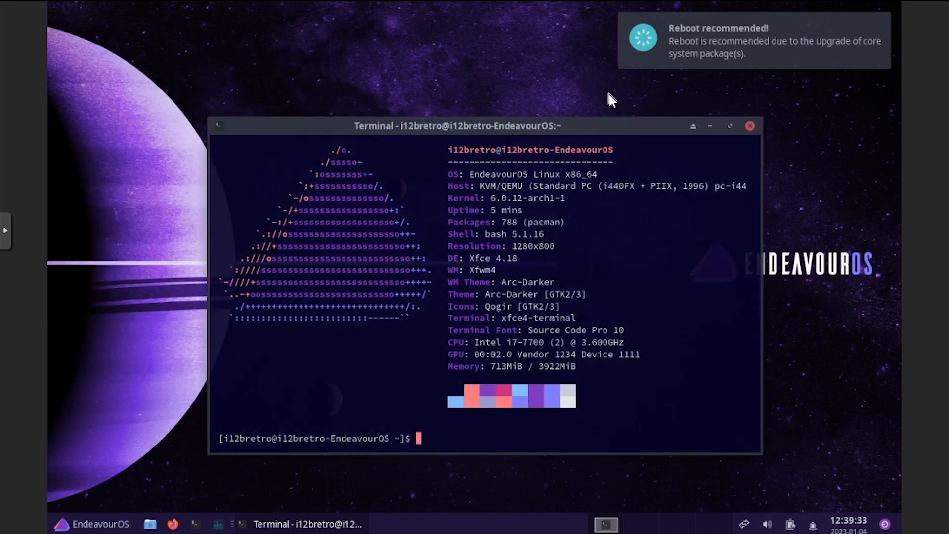